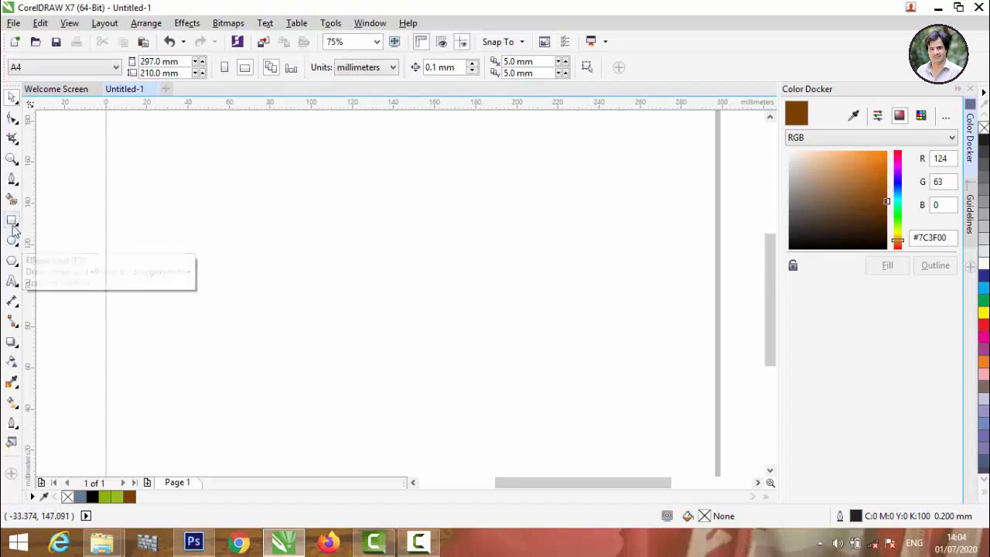
- Draw an upright rectangle about 67 mm wide and 97 mm high, and round its corners fully into a capsule shape
left_click(13, 221)
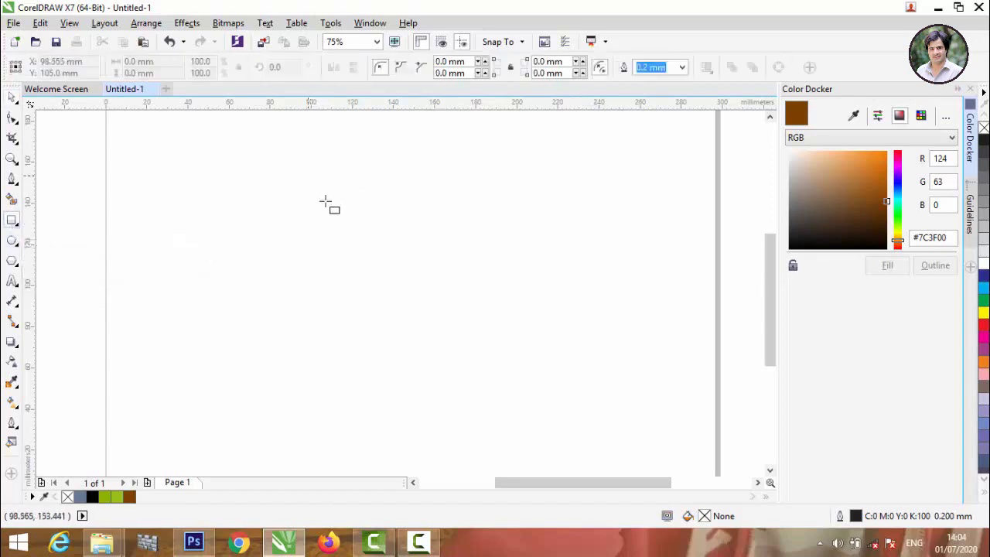
left_click_drag(308, 176, 446, 375)
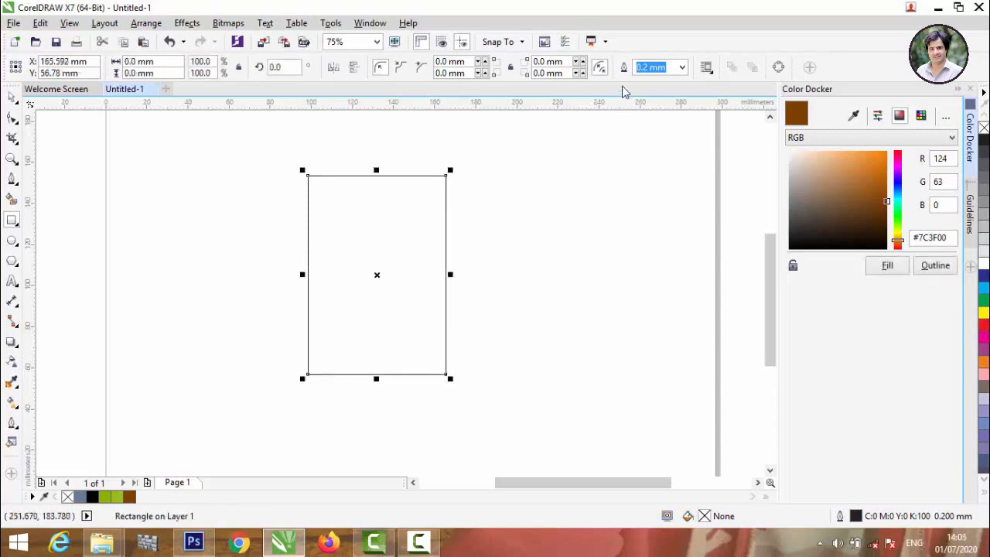
left_click(13, 120)
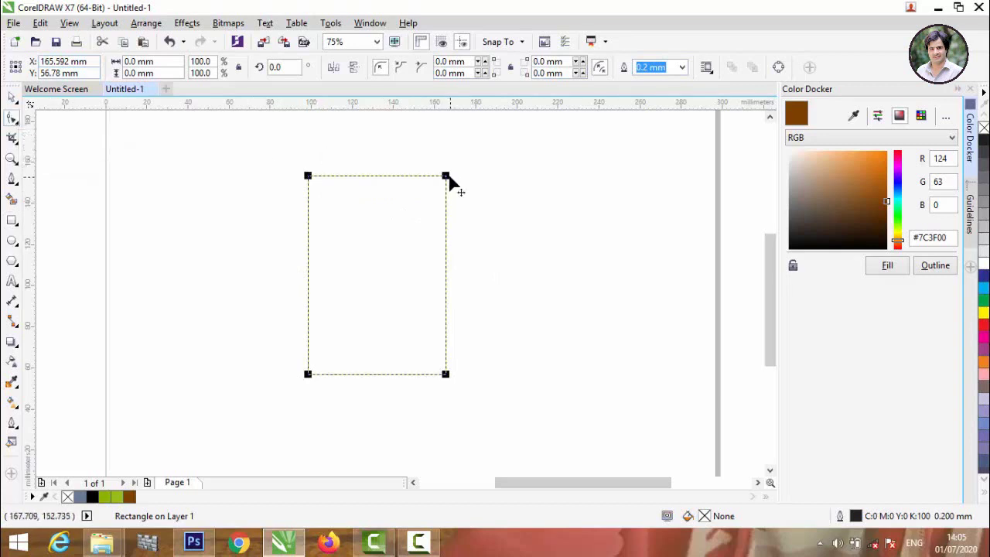
left_click_drag(448, 177, 371, 163)
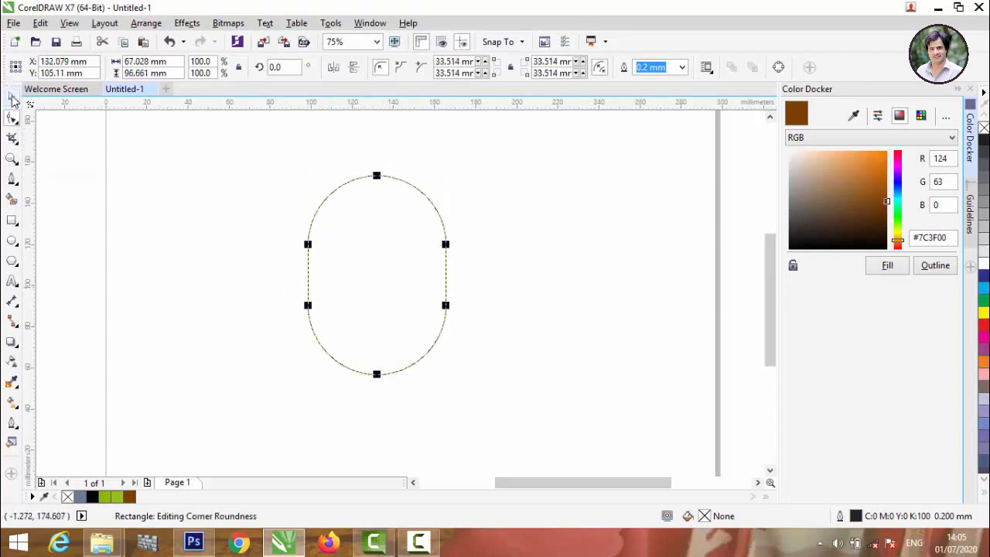
left_click(12, 98)
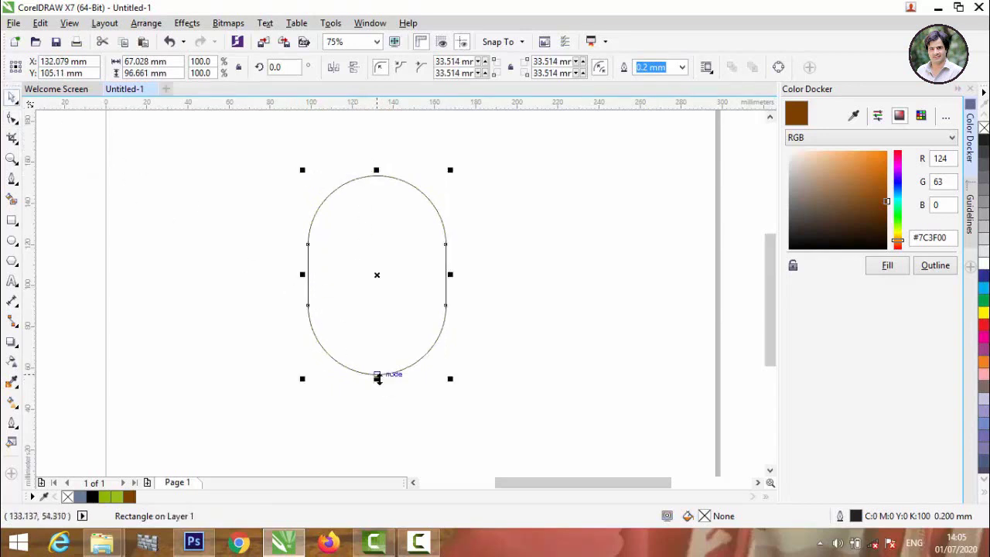
- Stretch the capsule downward to about 114 mm high and move it about 22 mm to the left
left_click_drag(377, 379, 379, 411)
left_click(344, 265)
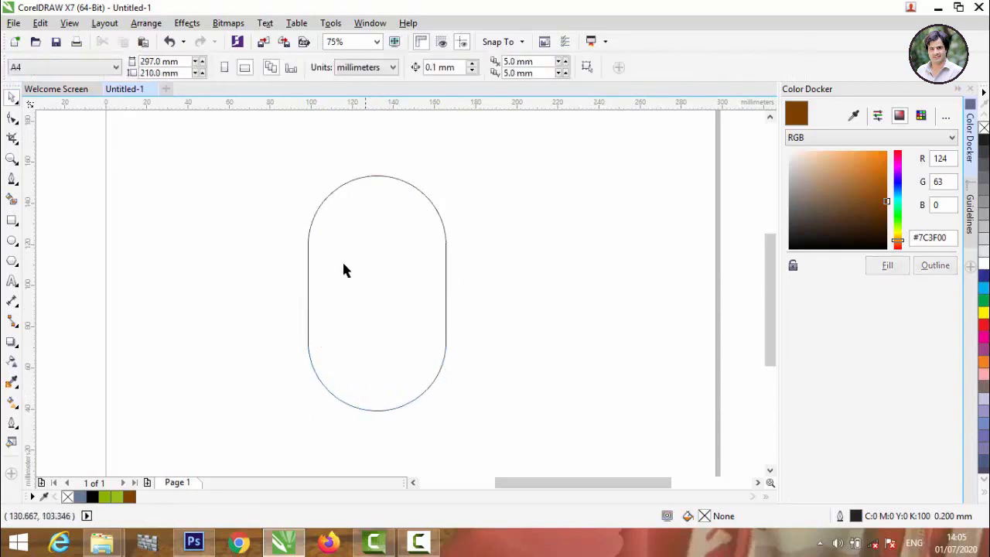
left_click_drag(307, 250, 264, 244)
left_click(485, 288)
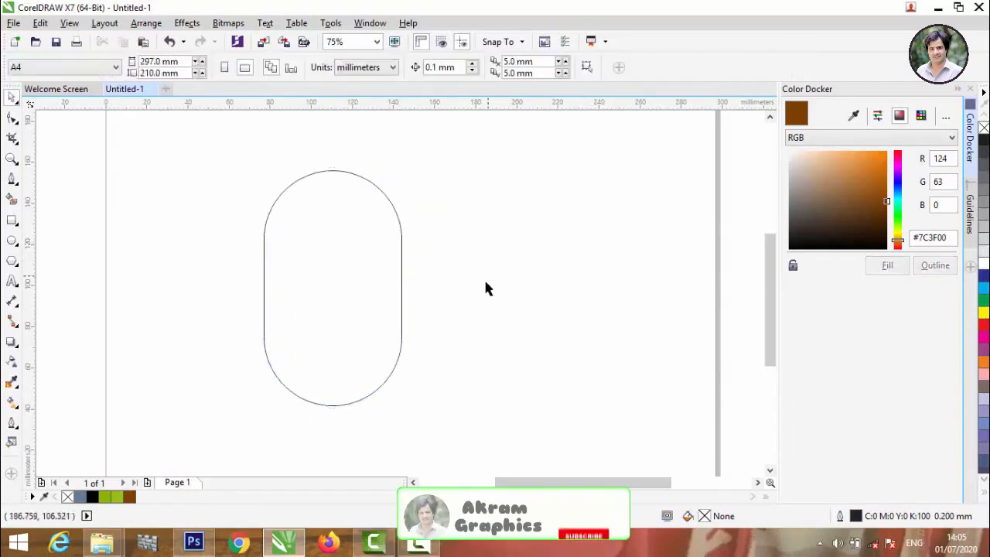
left_click(343, 405)
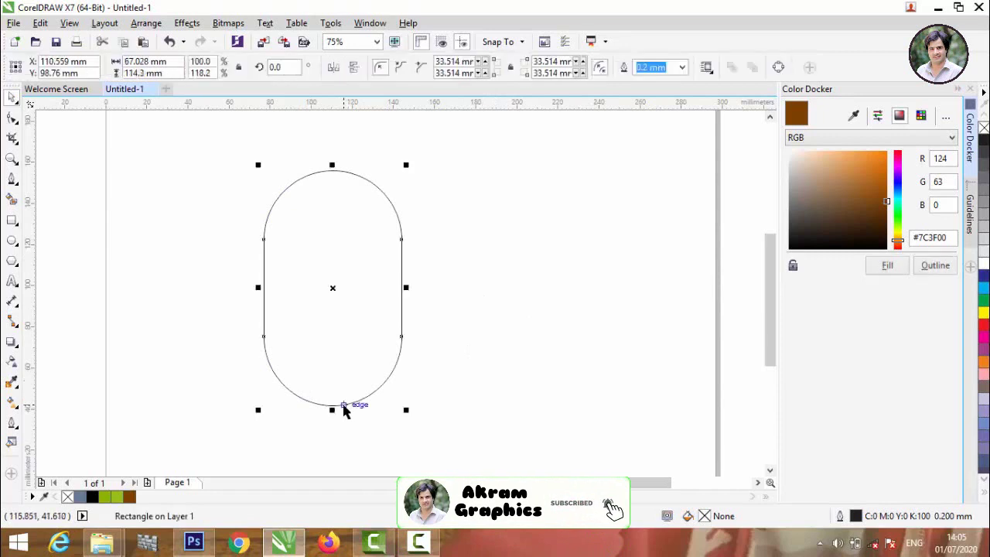
left_click(12, 179)
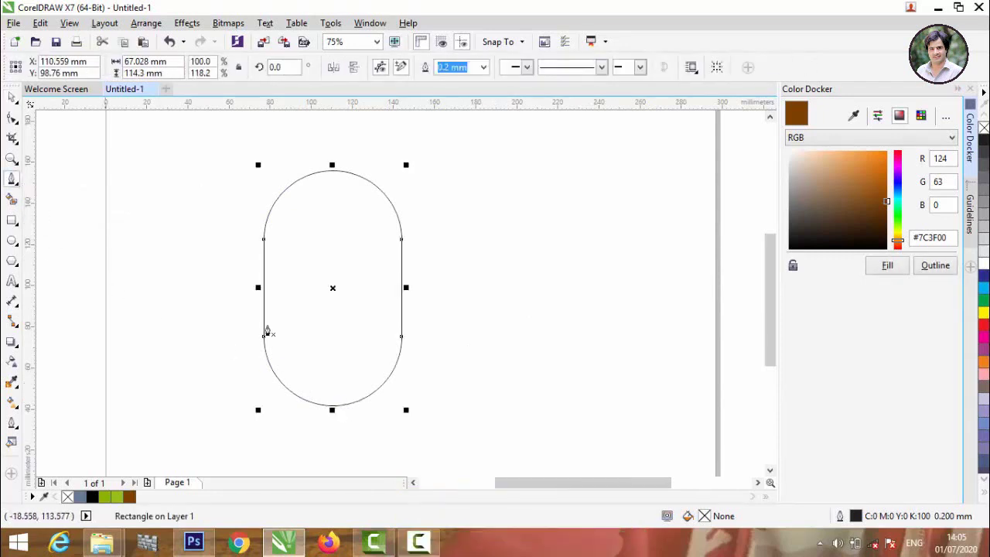
scroll(328, 415, "up", 2)
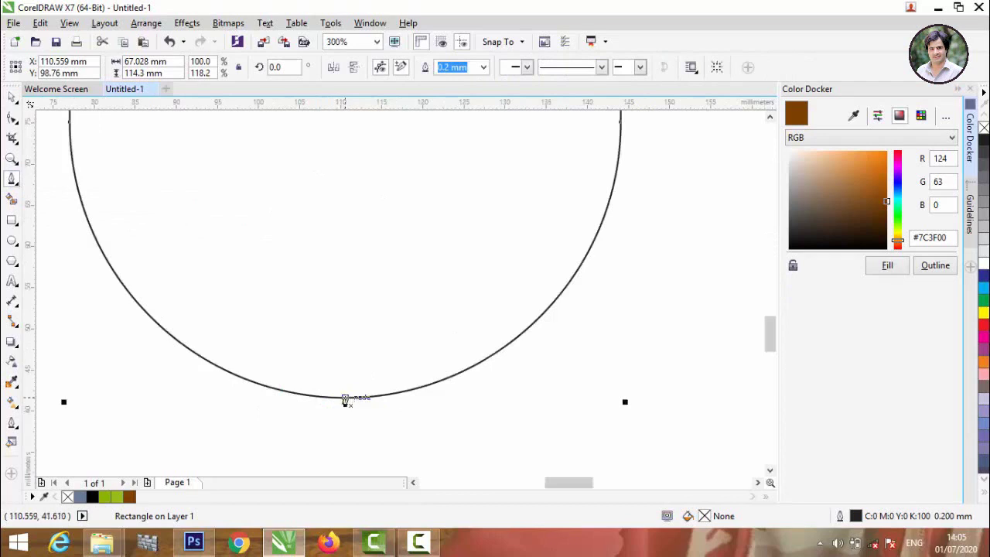
scroll(344, 400, "down", 3)
left_click(343, 400)
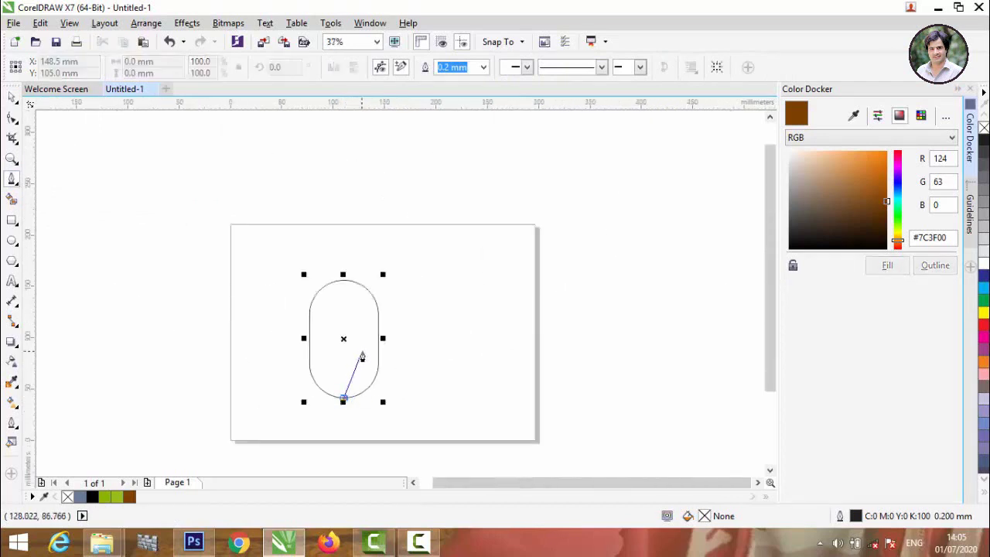
scroll(360, 353, "up", 1)
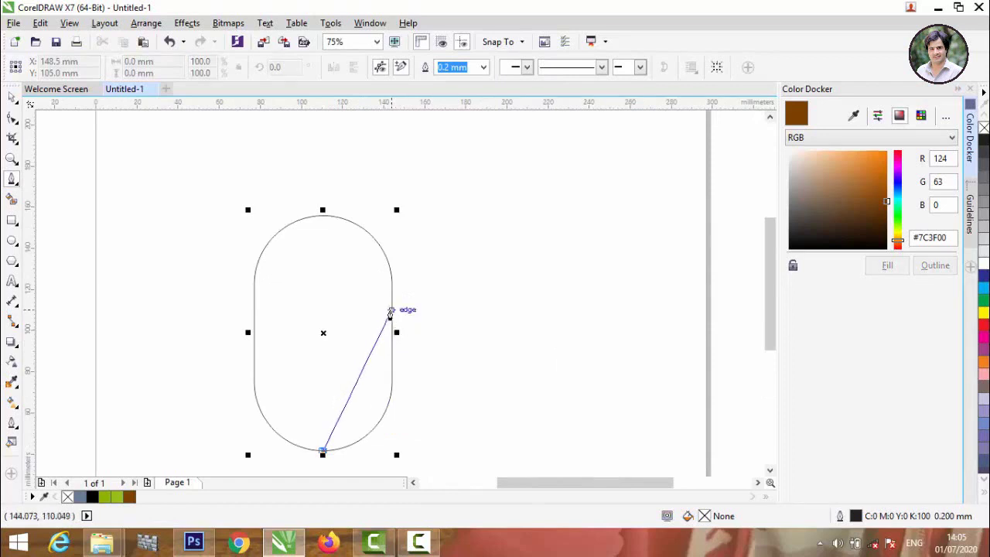
scroll(391, 312, "up", 2)
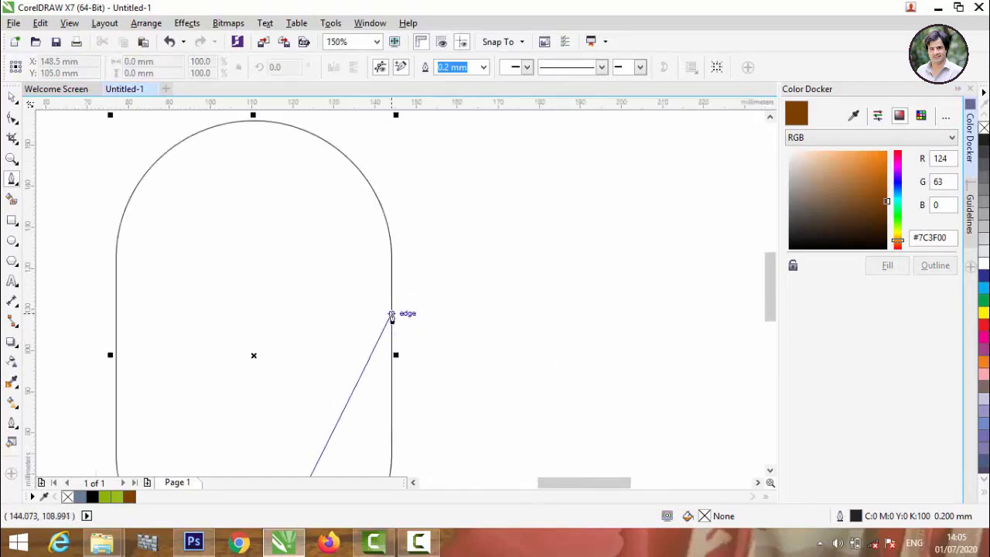
double_click(391, 315)
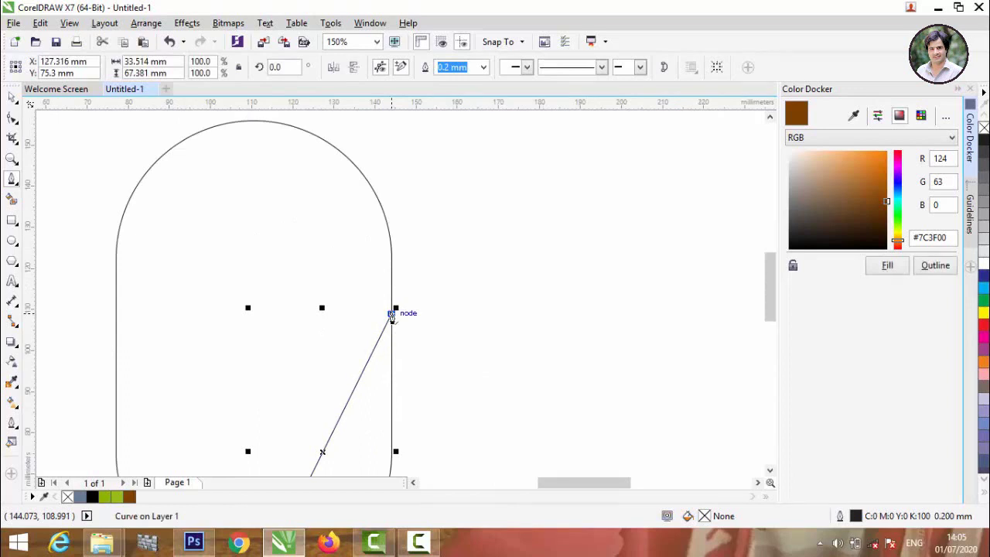
scroll(392, 317, "down", 2)
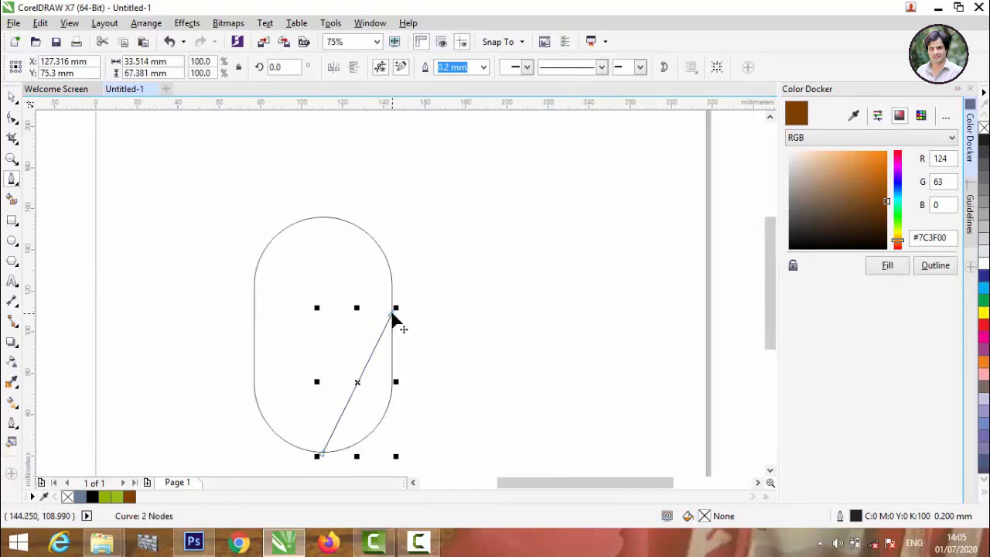
left_click(392, 314)
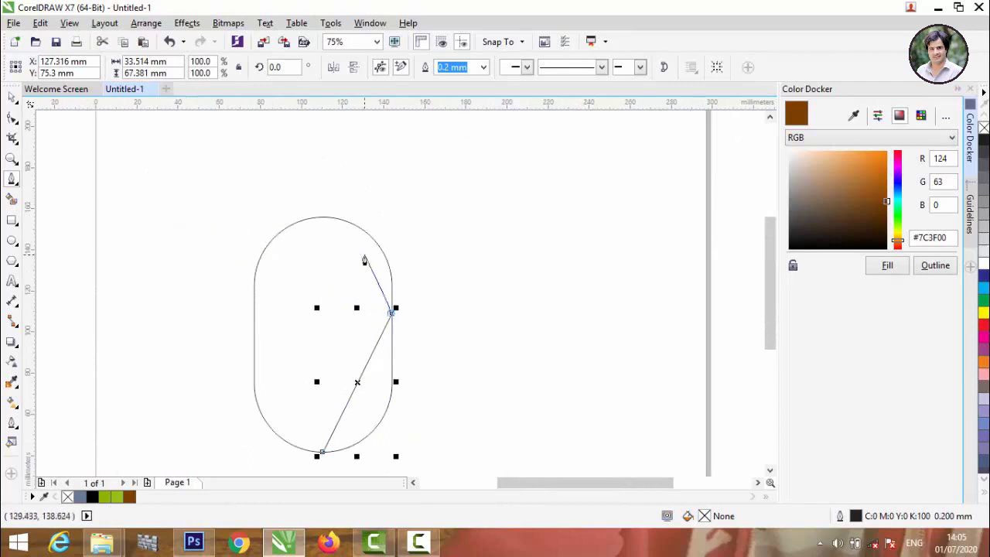
key("ctrl+z")
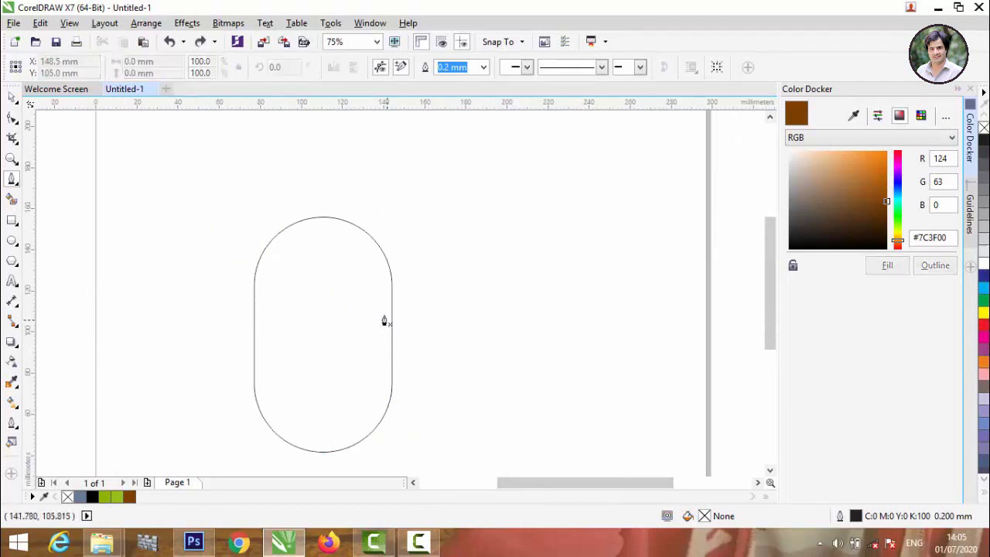
- Draw an open three-point Pen path from the capsule's bottom to a point outside its right side, about 37 by 75 mm, ending back on that side
left_click(327, 452)
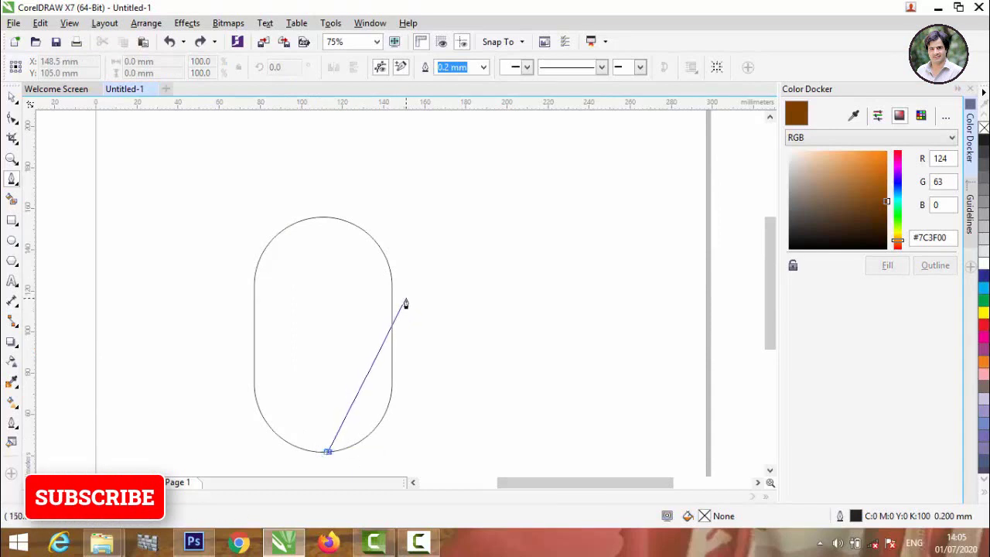
scroll(404, 304, "up", 2)
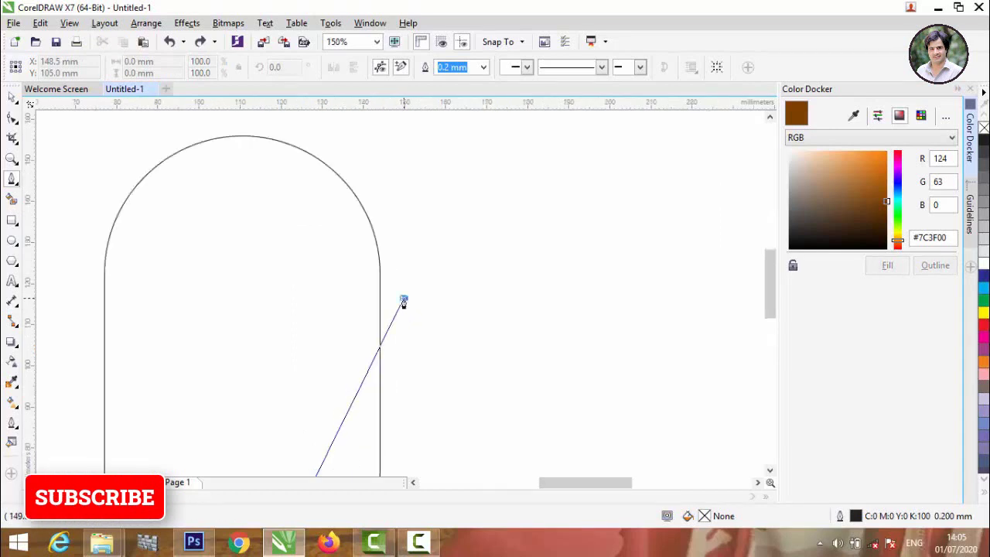
left_click(403, 300)
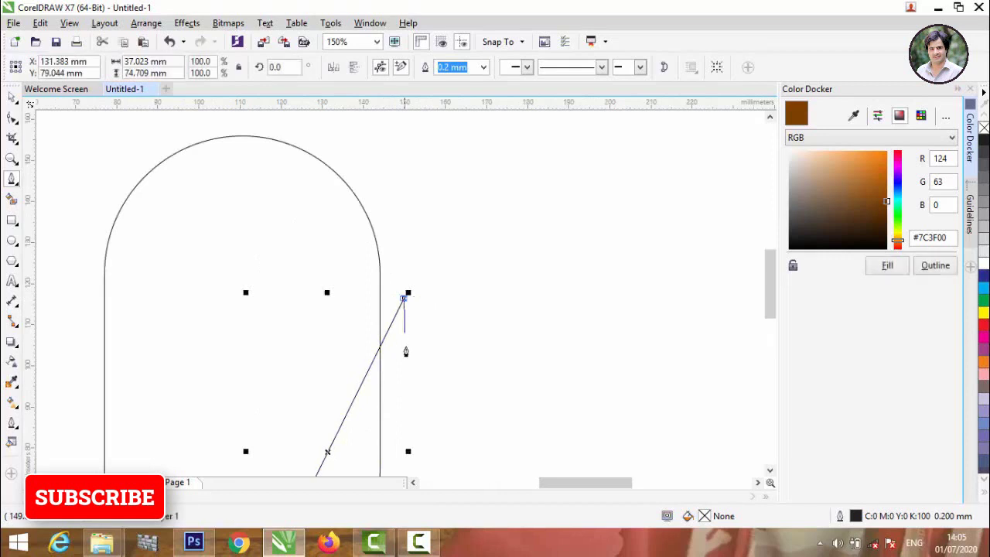
left_click(380, 413)
scroll(371, 377, "down", 2)
scroll(372, 433, "up", 2)
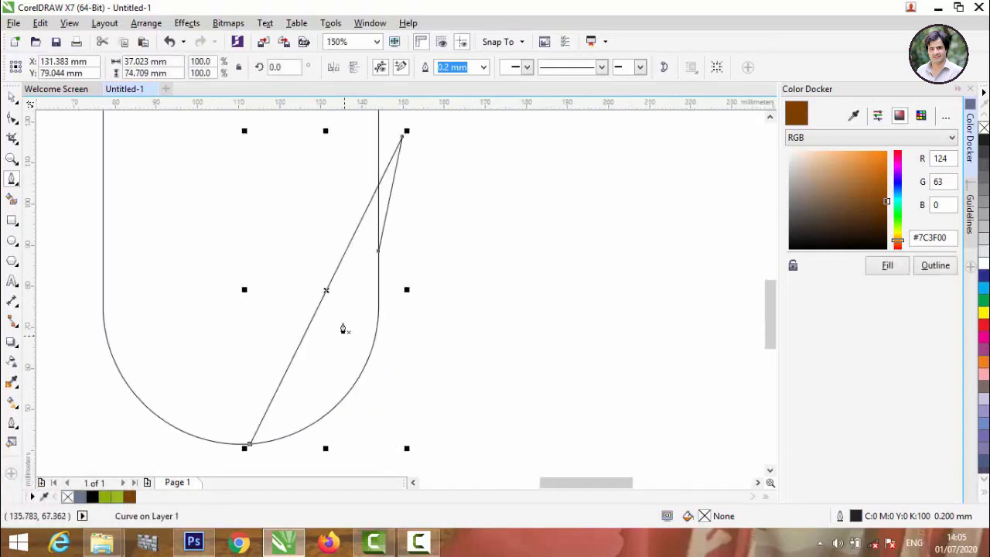
- Convert the path's long diagonal segment to a curve and bow it toward the upper left
left_click(11, 117)
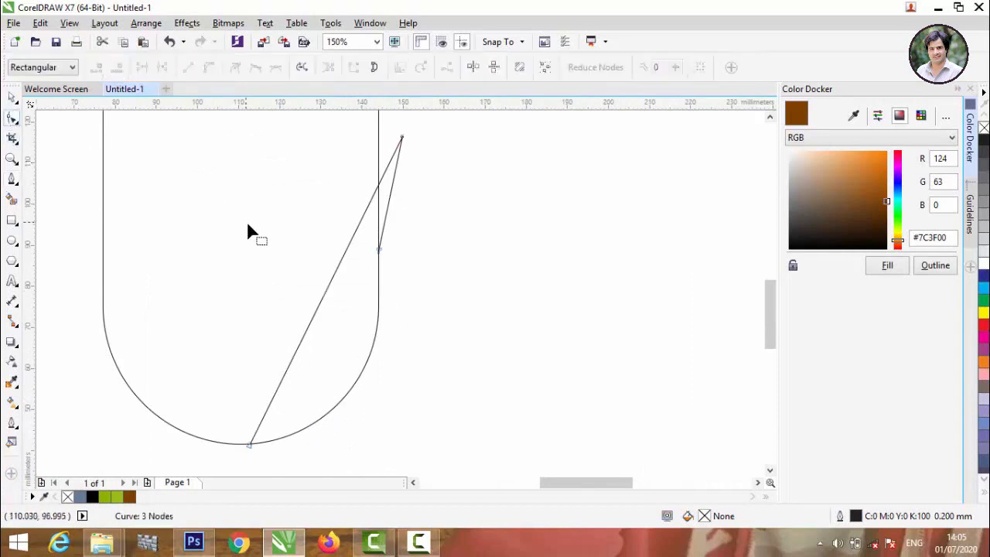
left_click(327, 288)
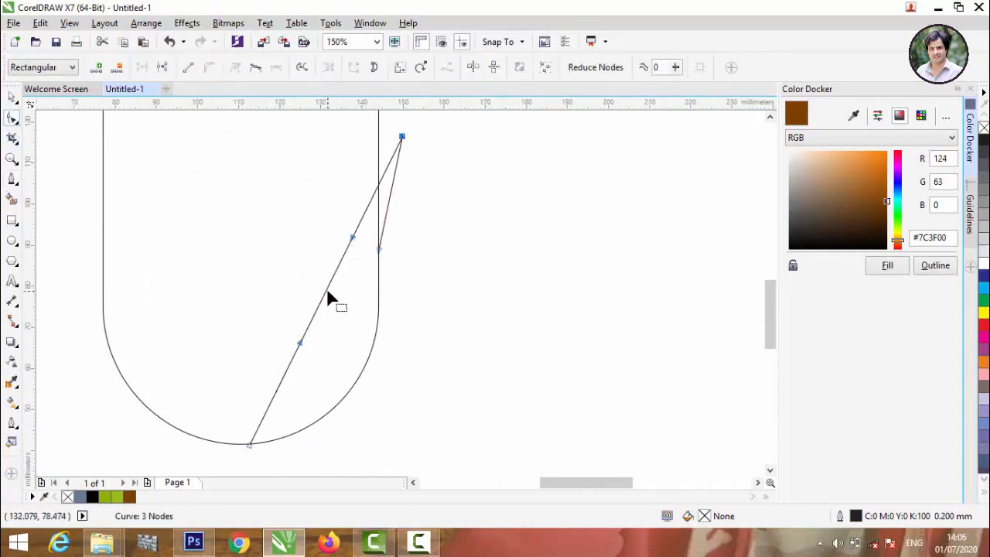
left_click_drag(327, 293, 283, 235)
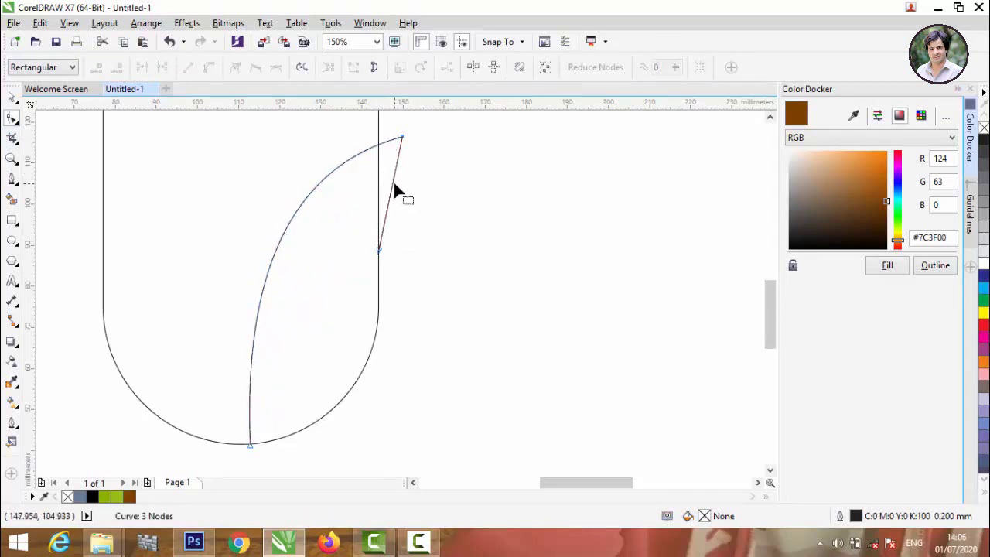
- Convert the path's short segment to a curve and bend it inward so it runs smoothly into the capsule's right side
left_click(391, 184)
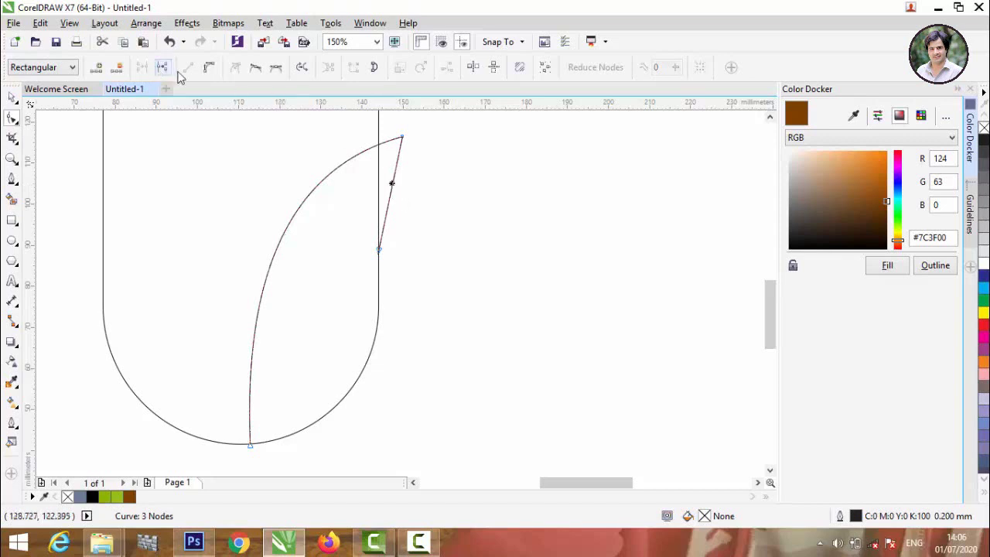
scroll(349, 255, "down", 2)
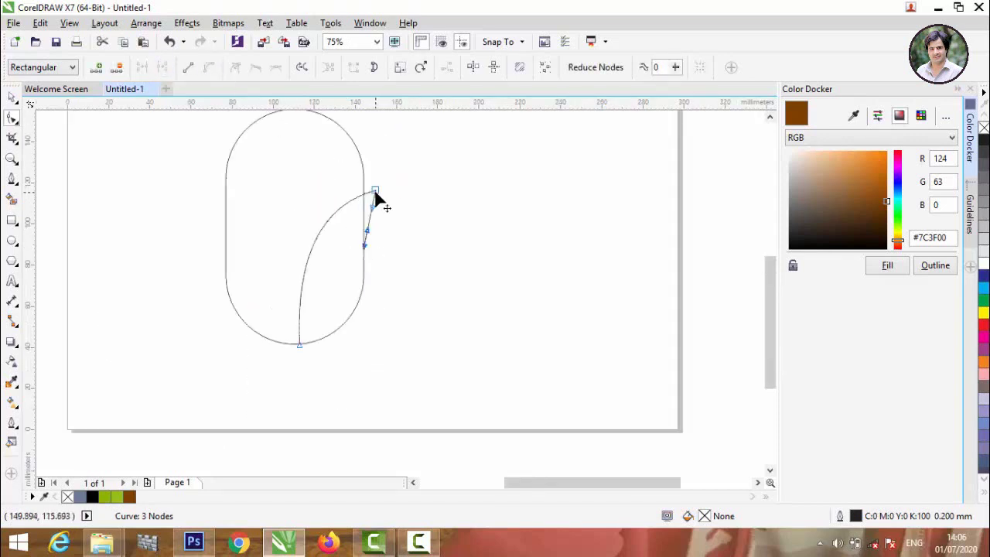
scroll(374, 200, "up", 2)
scroll(349, 255, "up", 1)
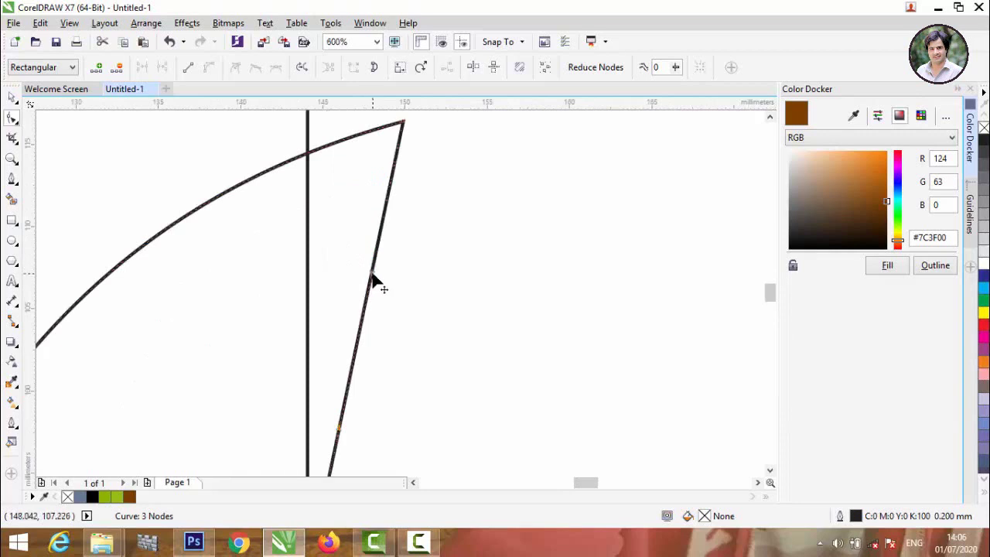
left_click_drag(371, 278, 355, 177)
scroll(349, 224, "down", 1)
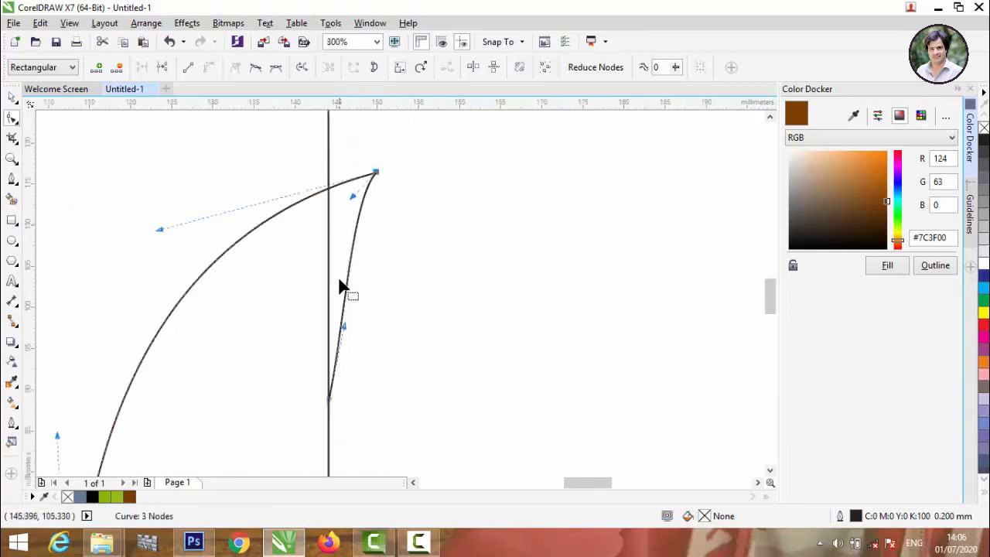
scroll(341, 287, "up", 1)
left_click_drag(346, 372, 312, 313)
scroll(312, 312, "down", 3)
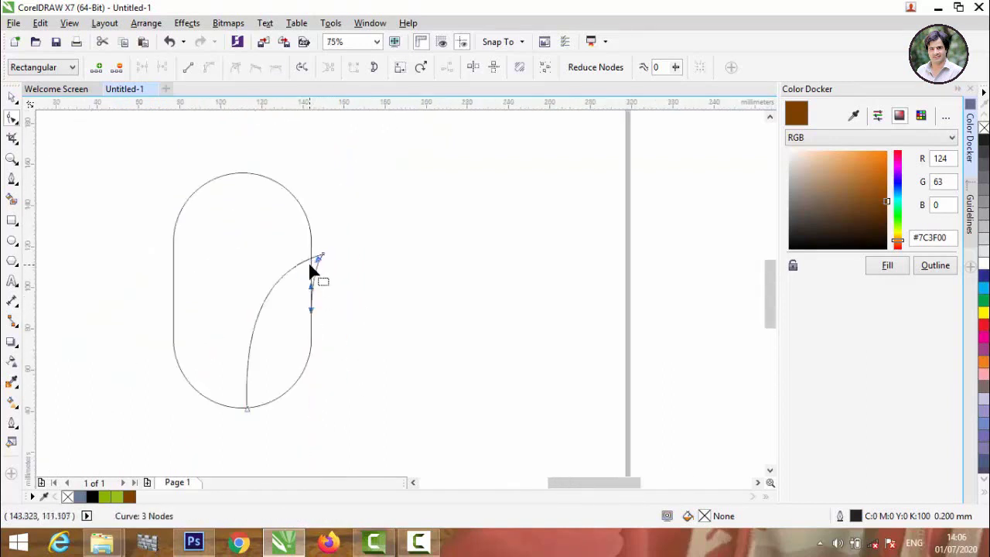
- Move the path's pointed tip node slightly inward, closer to the capsule's right side
scroll(311, 271, "up", 3)
scroll(362, 229, "up", 1)
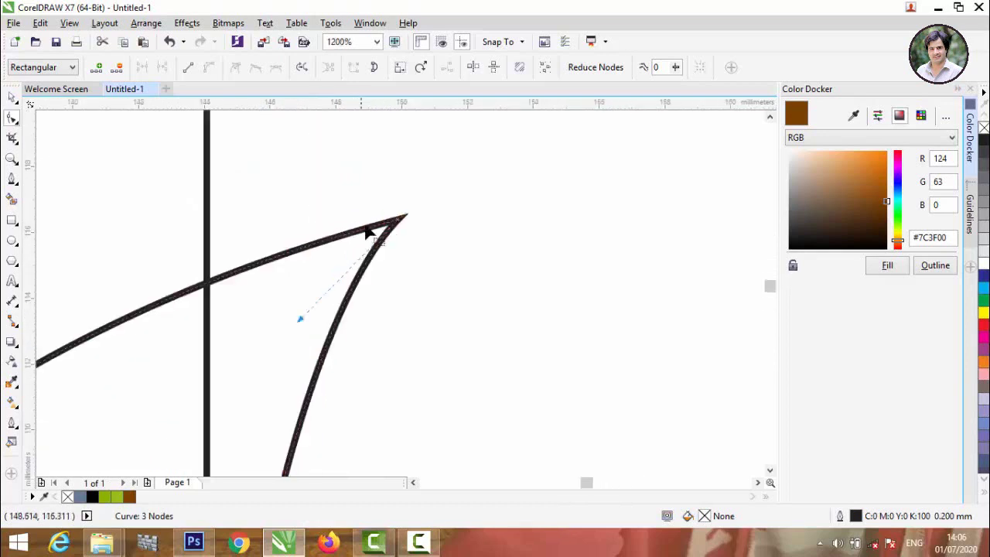
left_click_drag(400, 222, 326, 269)
scroll(334, 265, "down", 3)
scroll(335, 267, "down", 1)
scroll(327, 283, "up", 2)
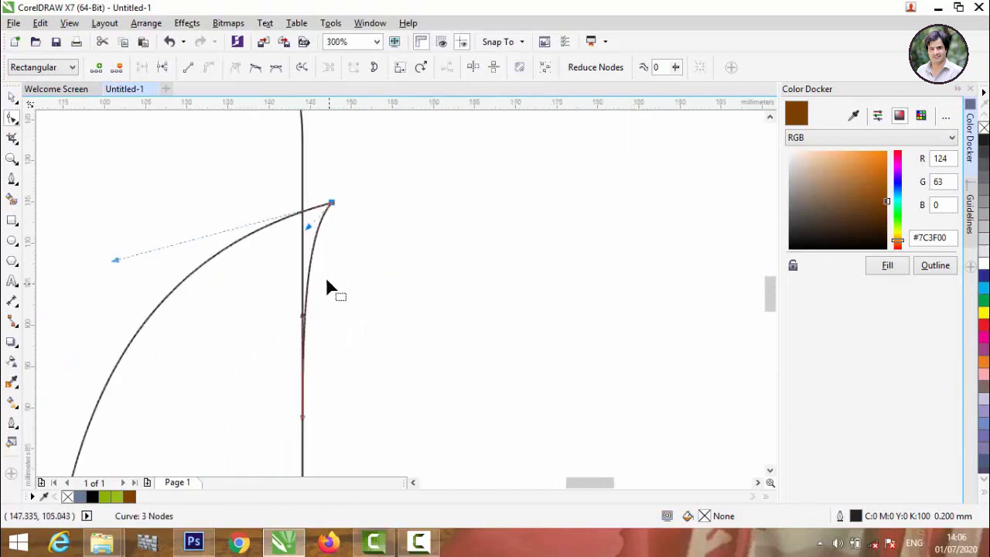
- Lower the path's end node along the capsule's right side, tighten the short curve near the tip, and deselect the path
left_click_drag(302, 419, 302, 436)
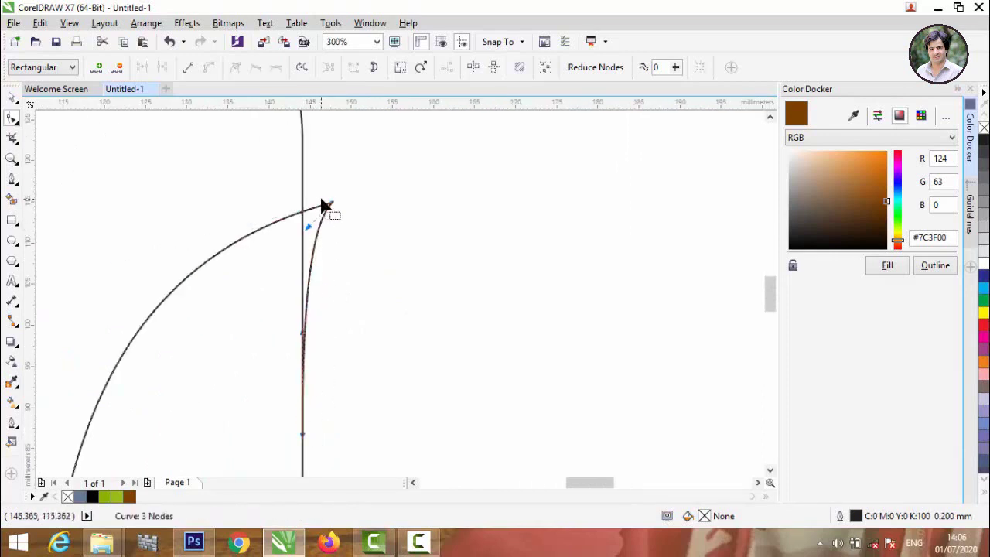
scroll(325, 206, "up", 1)
left_click_drag(290, 254, 278, 261)
scroll(279, 261, "down", 2)
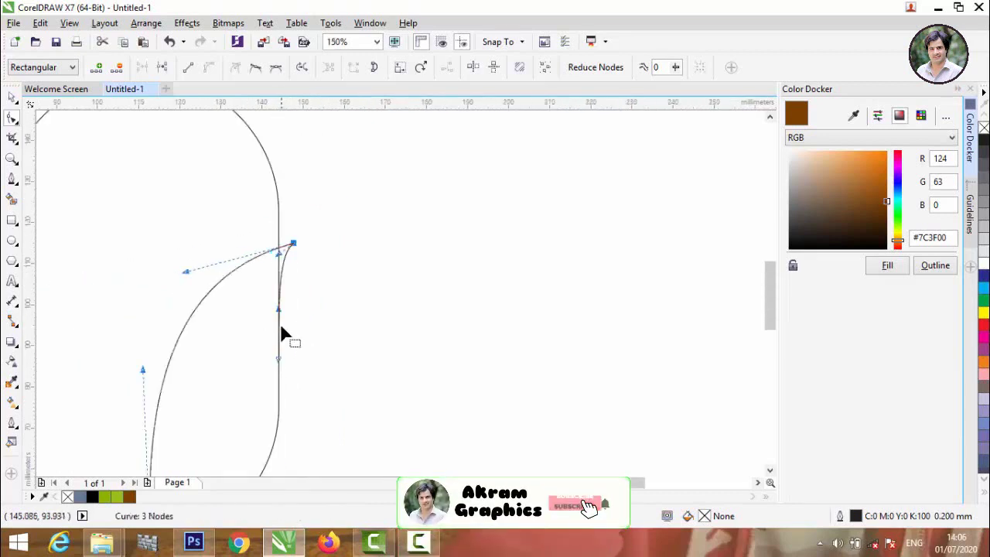
scroll(283, 336, "up", 2)
scroll(324, 256, "down", 3)
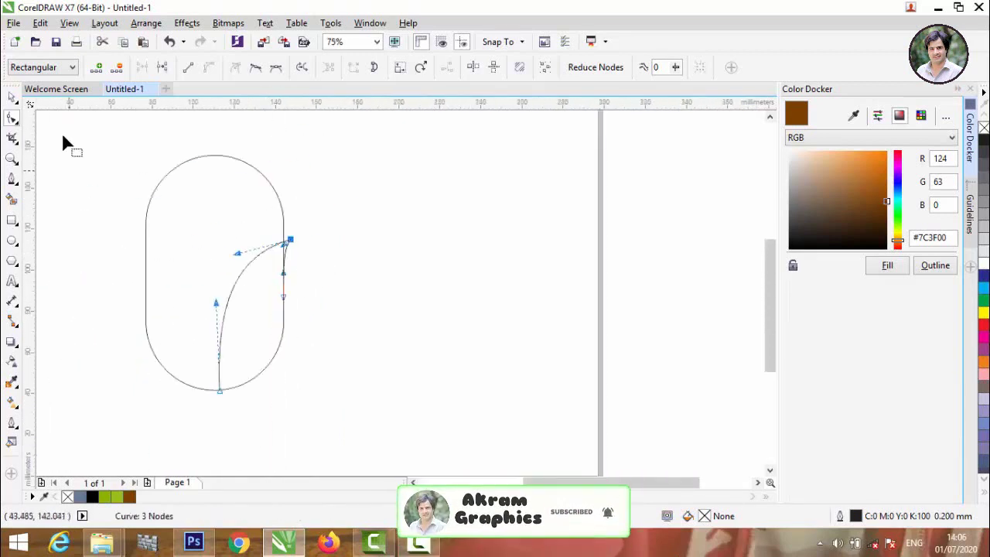
left_click(12, 96)
left_click(327, 219)
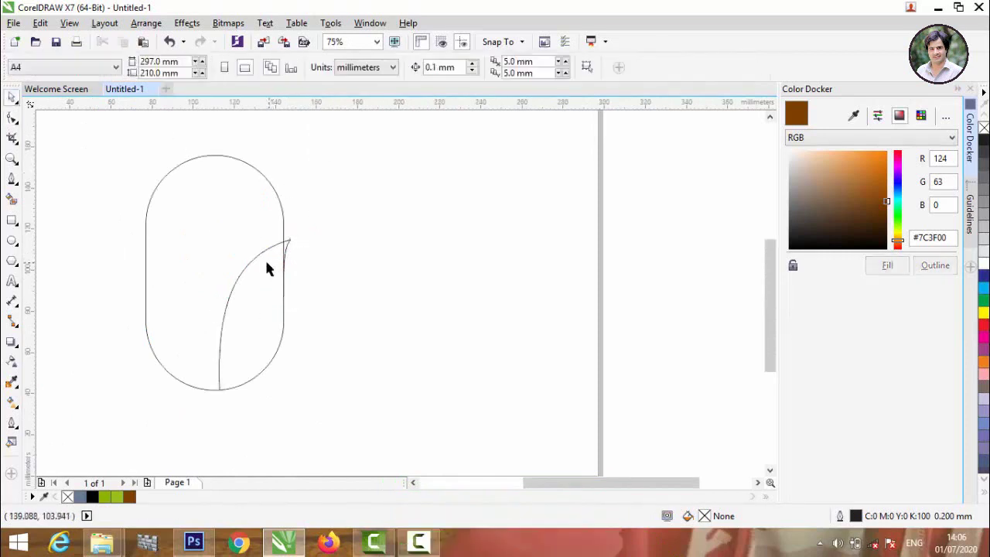
- Make a horizontally mirrored copy of the curved leaf path, keeping the original in place
left_click(248, 266)
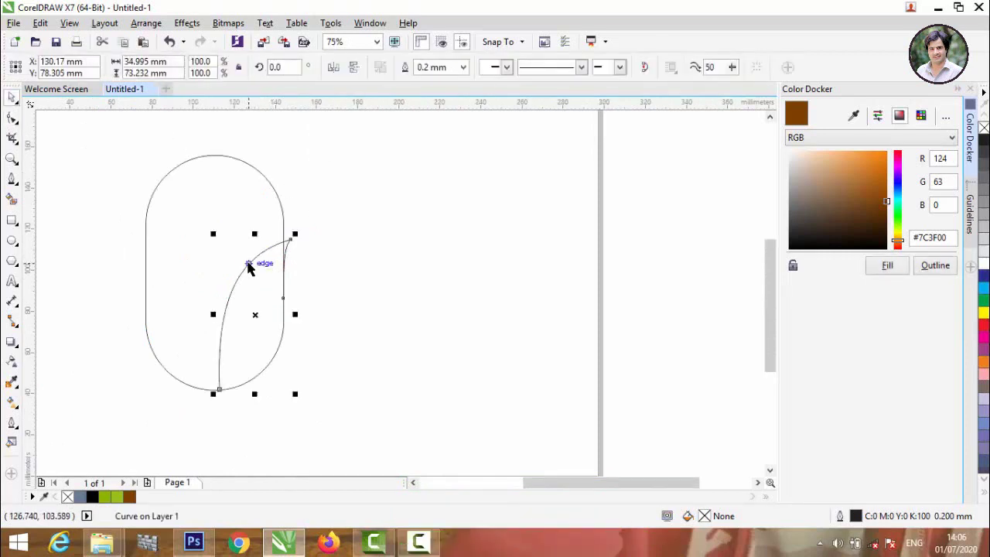
left_click(348, 74)
left_click(349, 74)
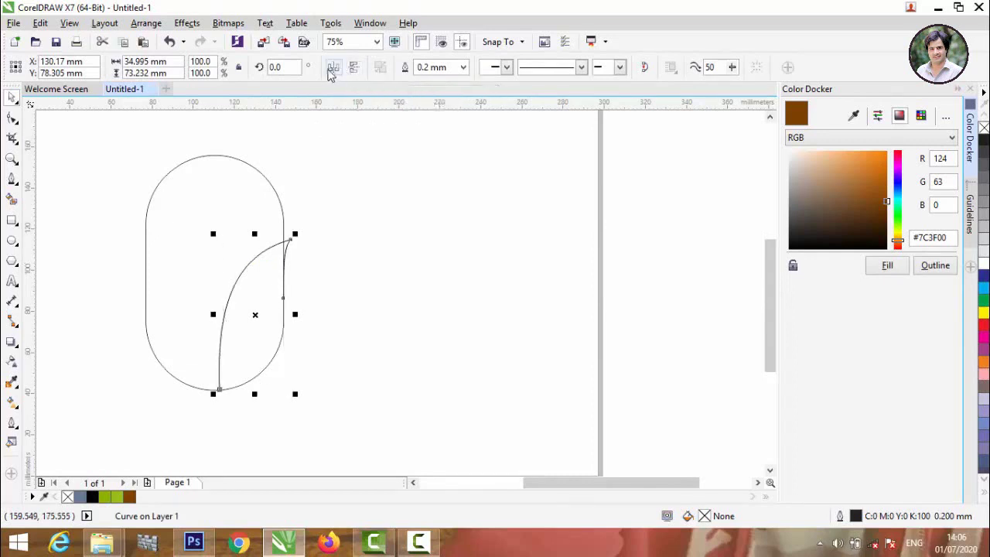
left_click(329, 75)
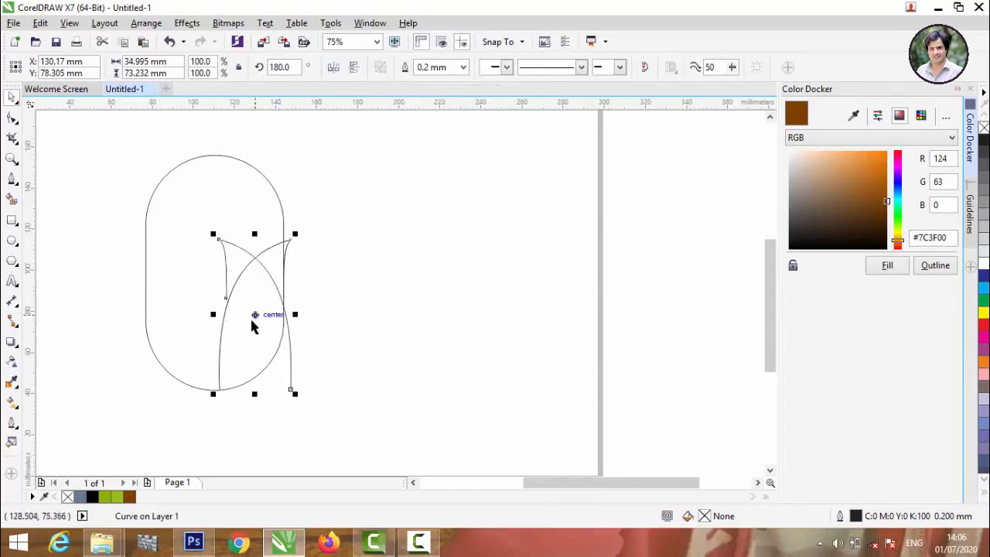
scroll(250, 324, "up", 2)
scroll(256, 309, "down", 2)
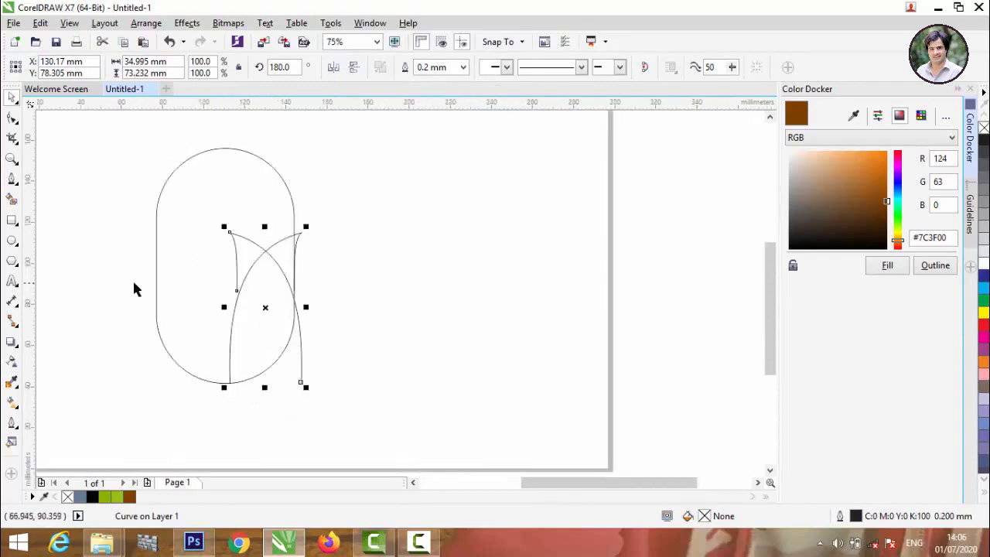
- Move the mirrored leaf copy into the capsule's left half so its lower end sits near the capsule's bottom midpoint
scroll(134, 288, "up", 2)
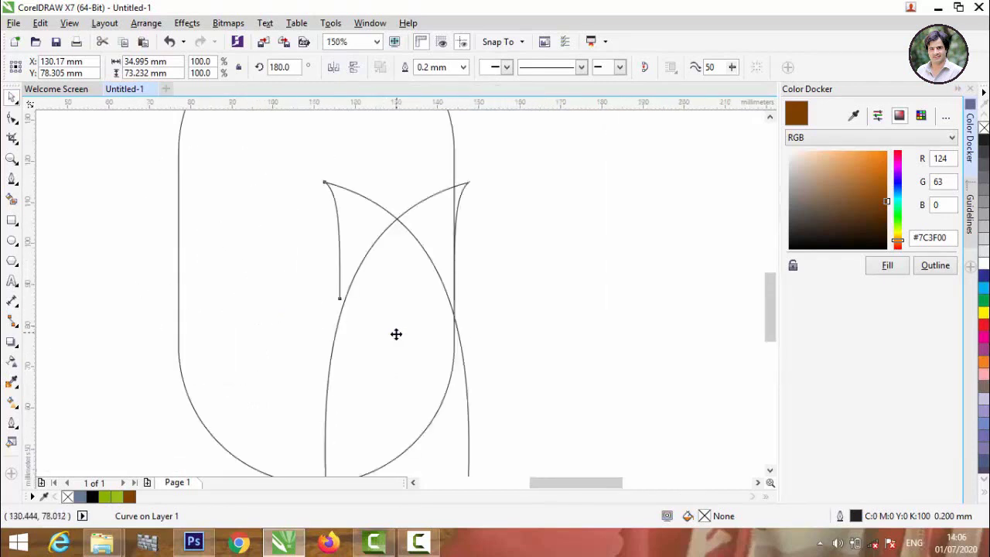
left_click_drag(396, 334, 248, 334)
scroll(247, 333, "down", 4)
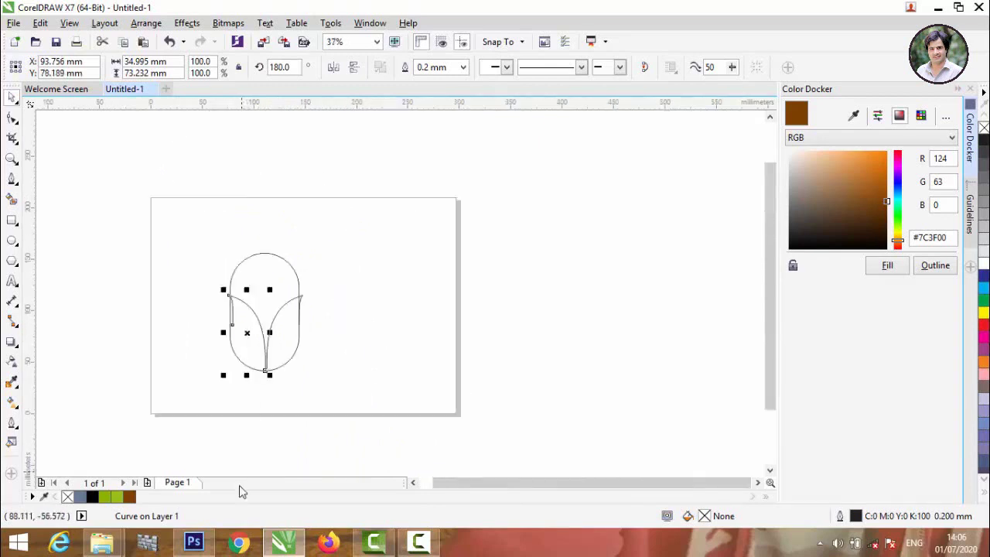
scroll(259, 395, "up", 4)
scroll(300, 290, "up", 2)
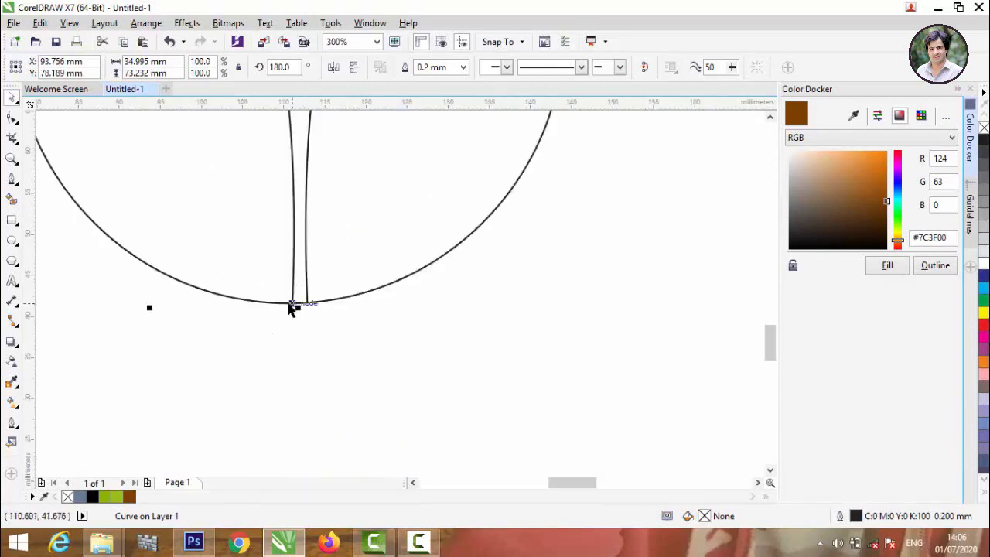
scroll(305, 379, "down", 2)
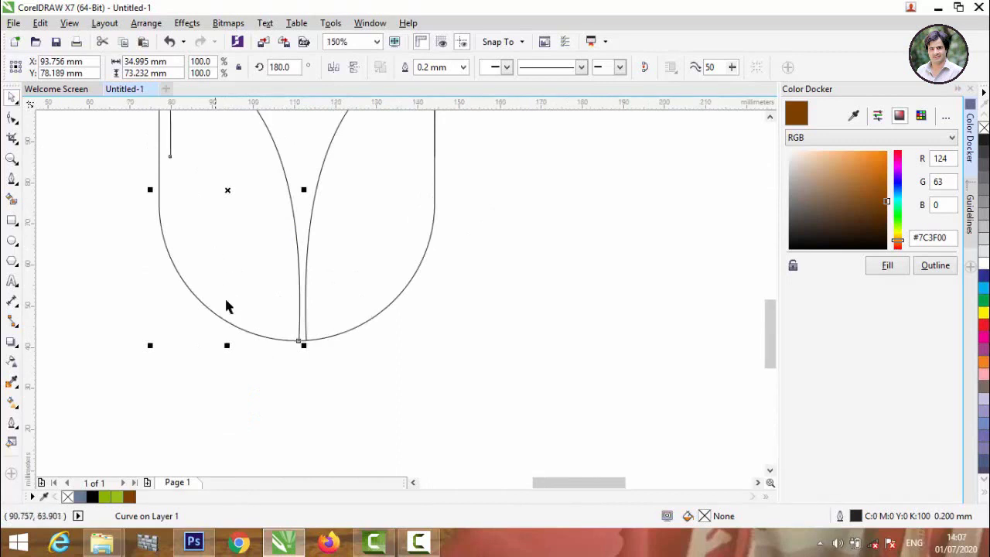
scroll(225, 307, "down", 2)
- Shift the mirrored leaf farther left until its short curve lines up with the capsule's left side, and deselect it
scroll(207, 171, "up", 2)
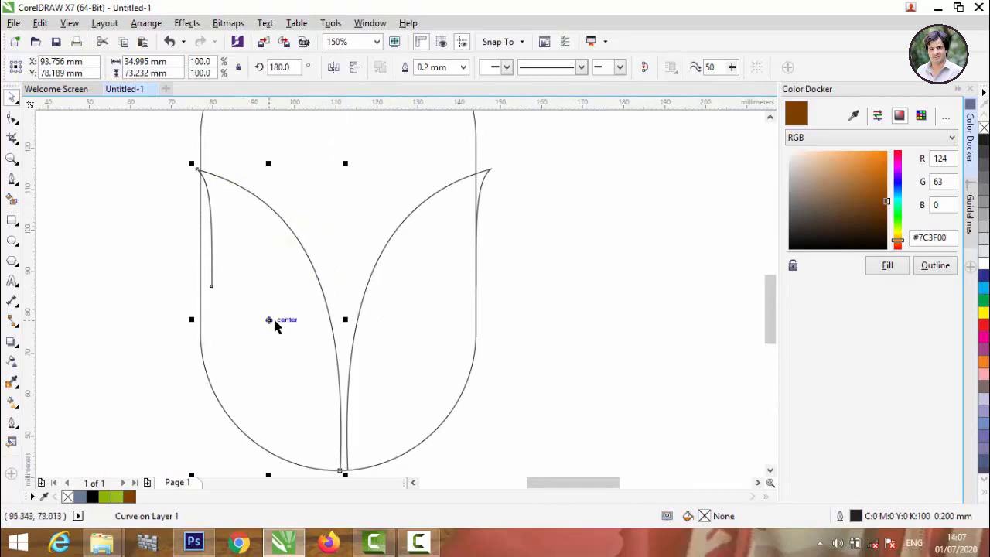
scroll(274, 321, "up", 2)
left_click_drag(263, 318, 242, 315)
scroll(131, 219, "up", 6)
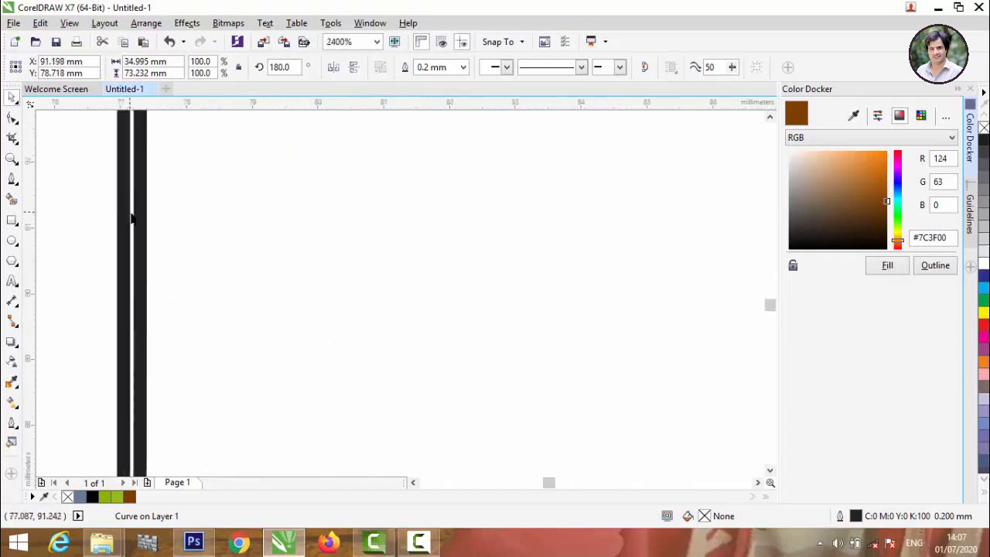
left_click_drag(145, 219, 133, 217)
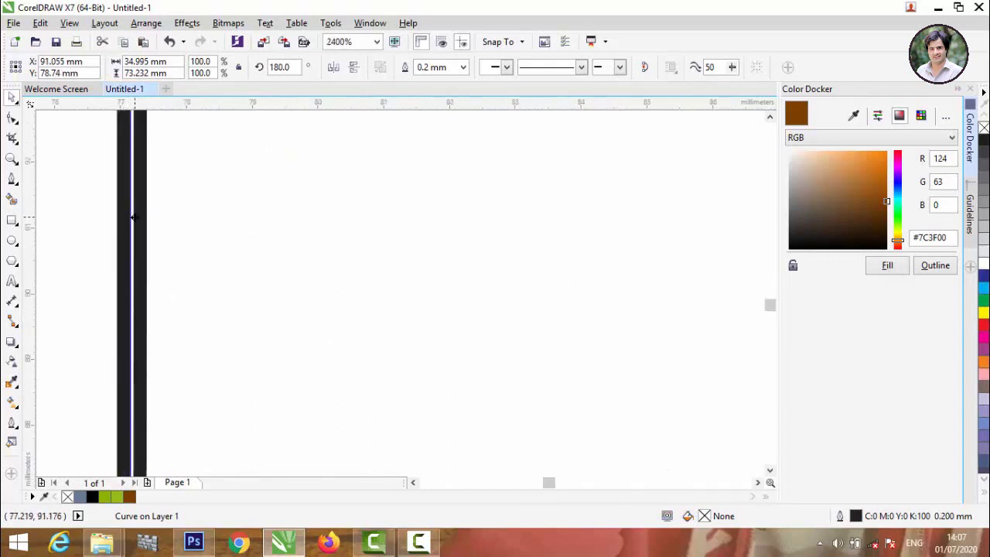
scroll(134, 215, "down", 8)
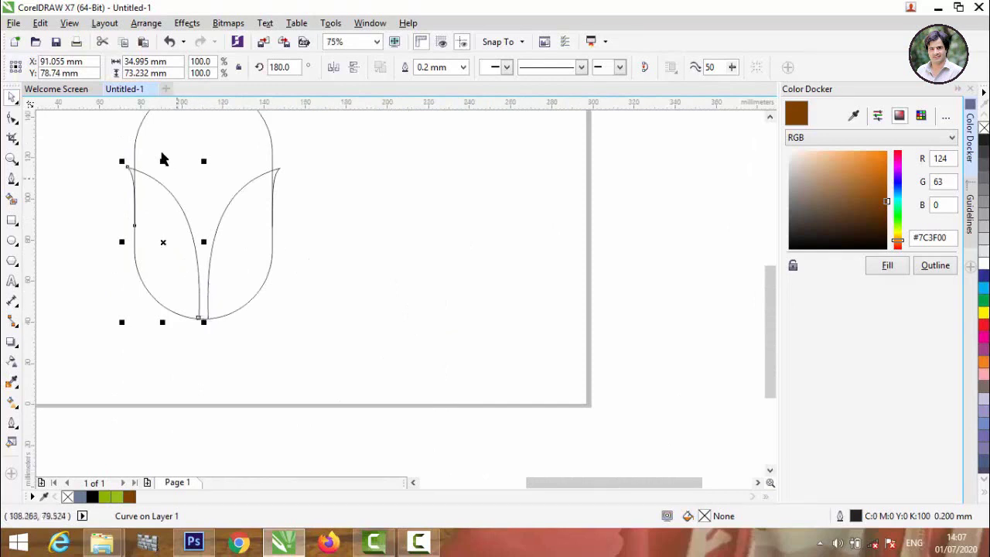
left_click(113, 161)
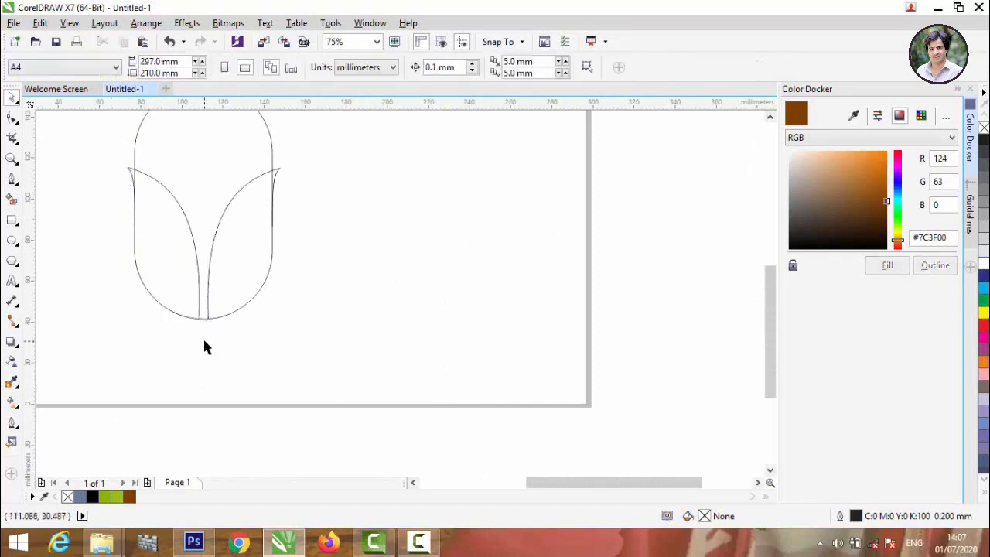
- Bring the lower end nodes of the two leaf paths together on the capsule's bottom edge
left_click(199, 290)
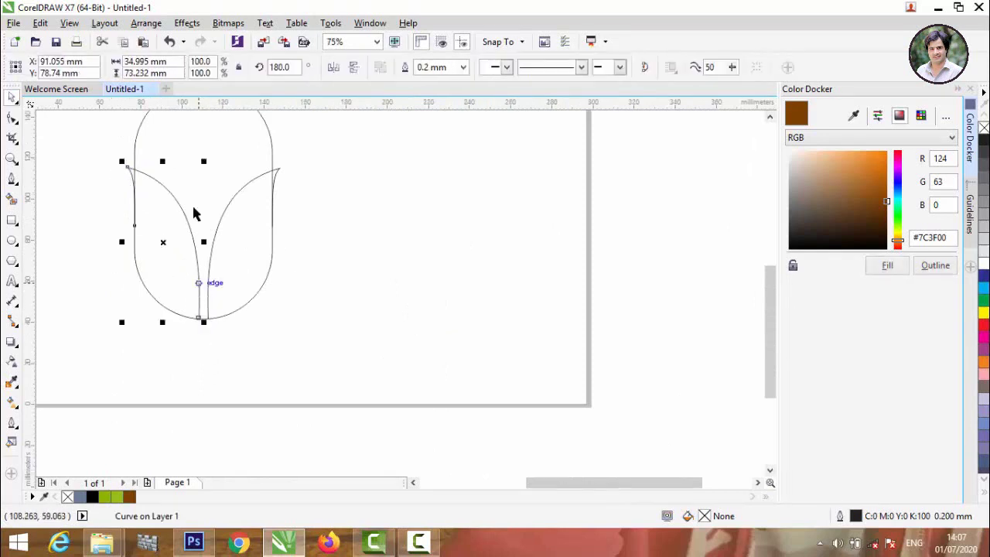
left_click(13, 118)
scroll(202, 303, "up", 1)
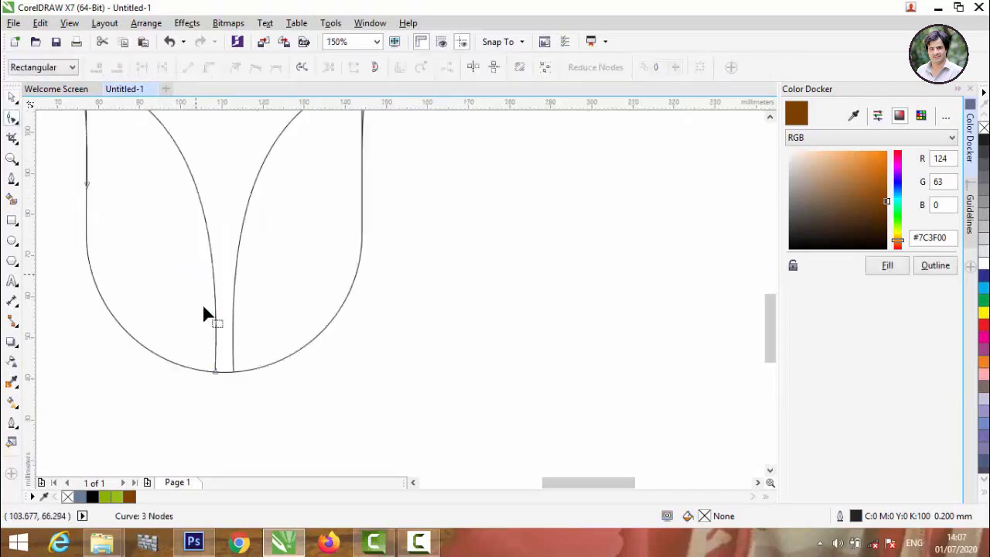
scroll(218, 371, "up", 5)
left_click_drag(202, 360, 227, 366)
left_click(274, 358)
left_click(281, 363)
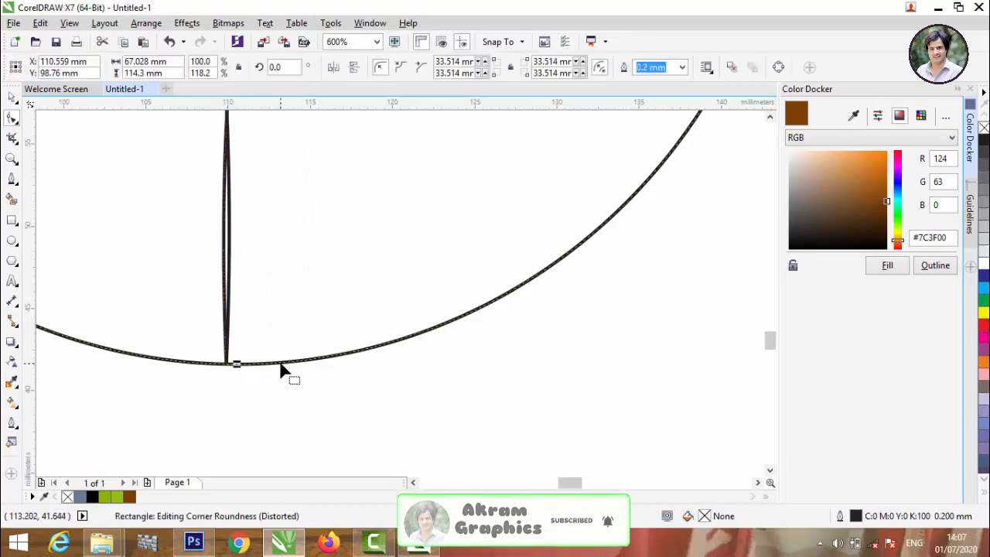
- Move the leaf path's lower end node onto the capsule's bottom midpoint and deselect the path
scroll(226, 357, "up", 2)
left_click(227, 378)
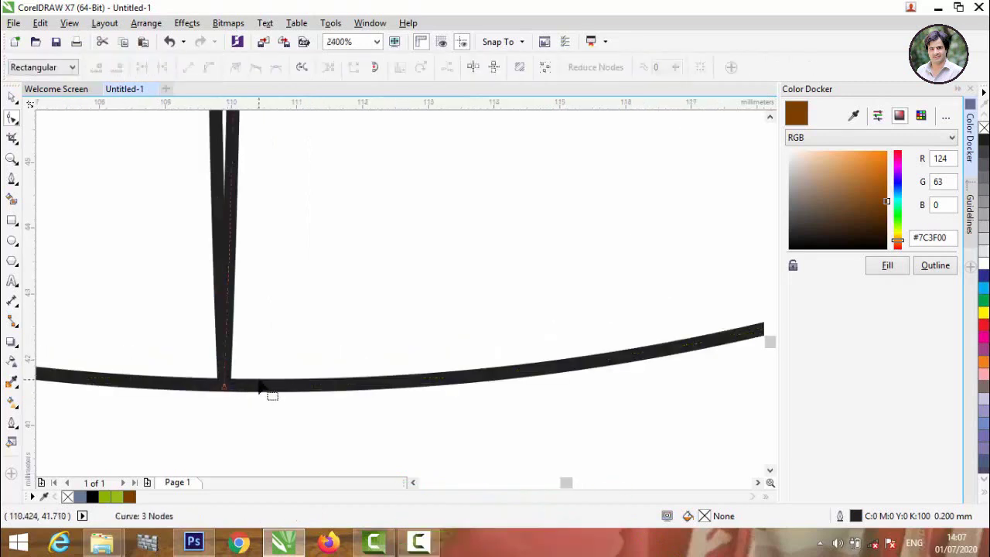
left_click(224, 385)
left_click_drag(224, 385, 273, 385)
scroll(279, 387, "down", 6)
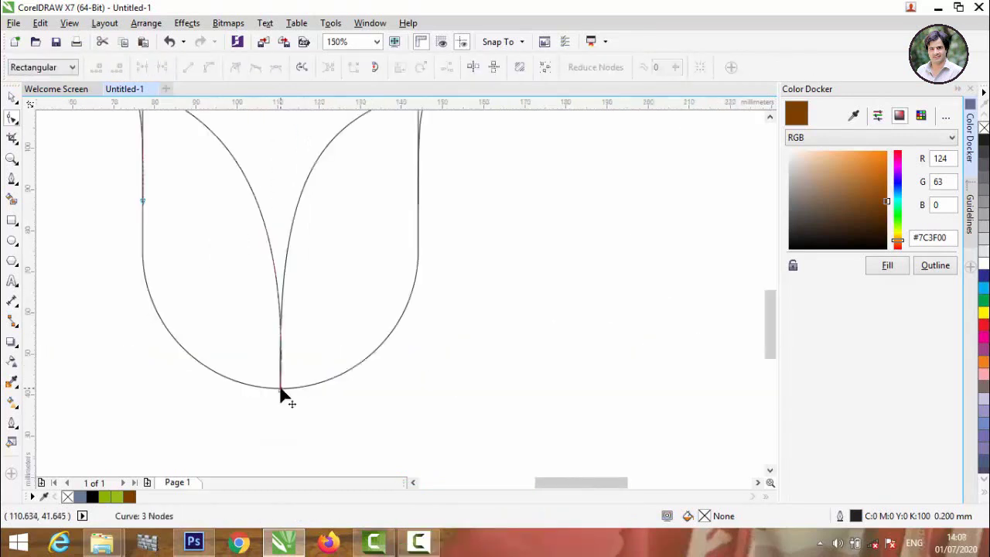
left_click(12, 99)
left_click(345, 352)
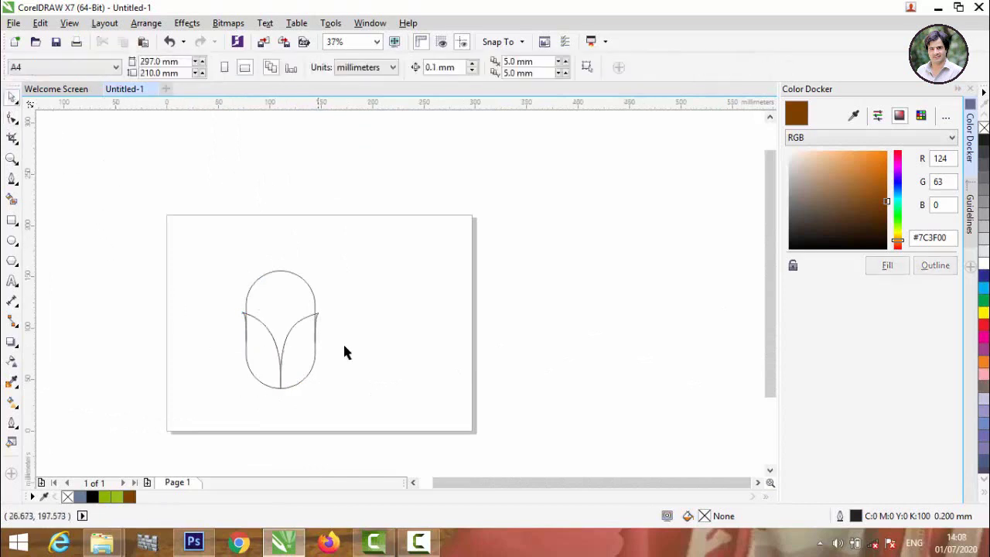
- Draw an inverted V about 52 mm wide and 45 mm high from the right leaf's upper edge through the capsule's top to the left leaf
left_click(270, 272)
scroll(142, 247, "up", 2)
scroll(143, 205, "down", 3)
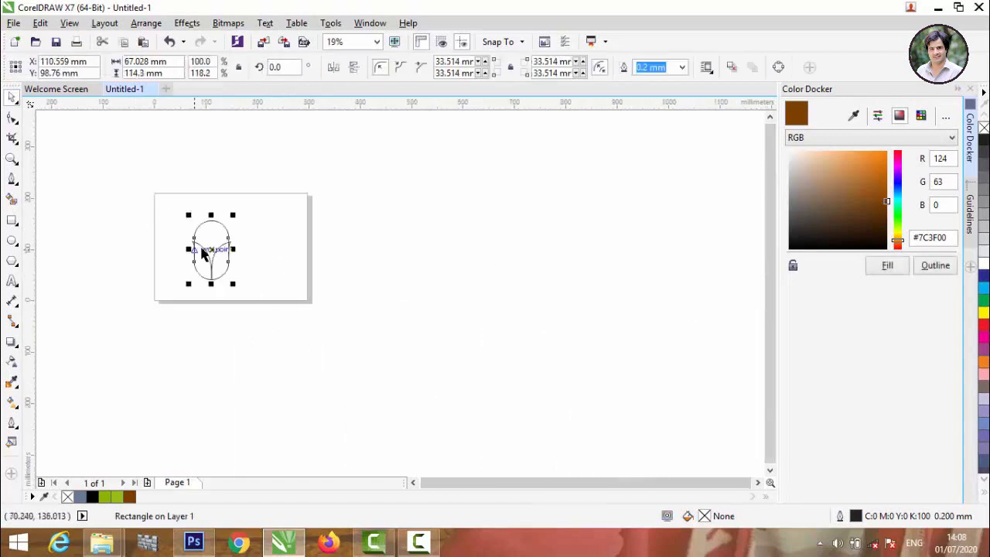
scroll(201, 254, "up", 4)
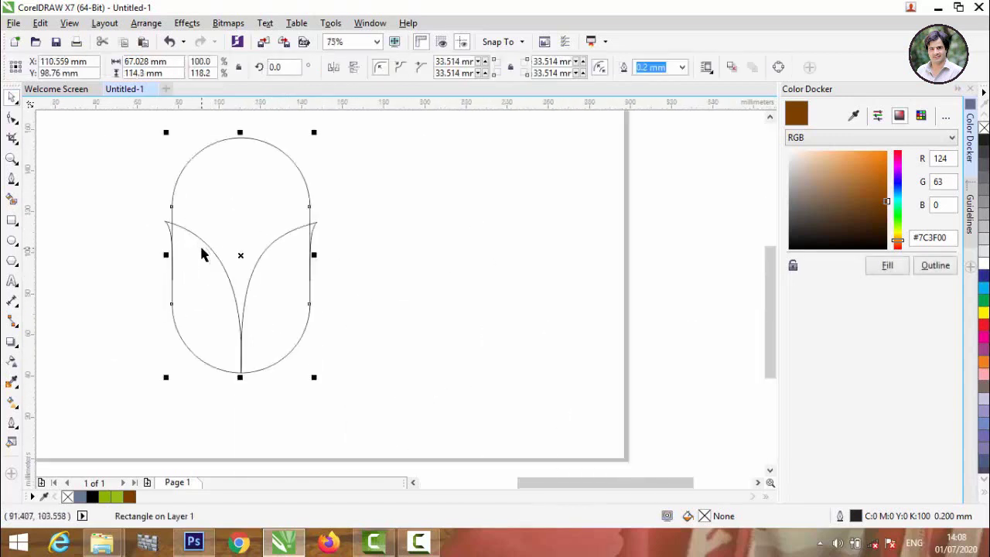
left_click(11, 181)
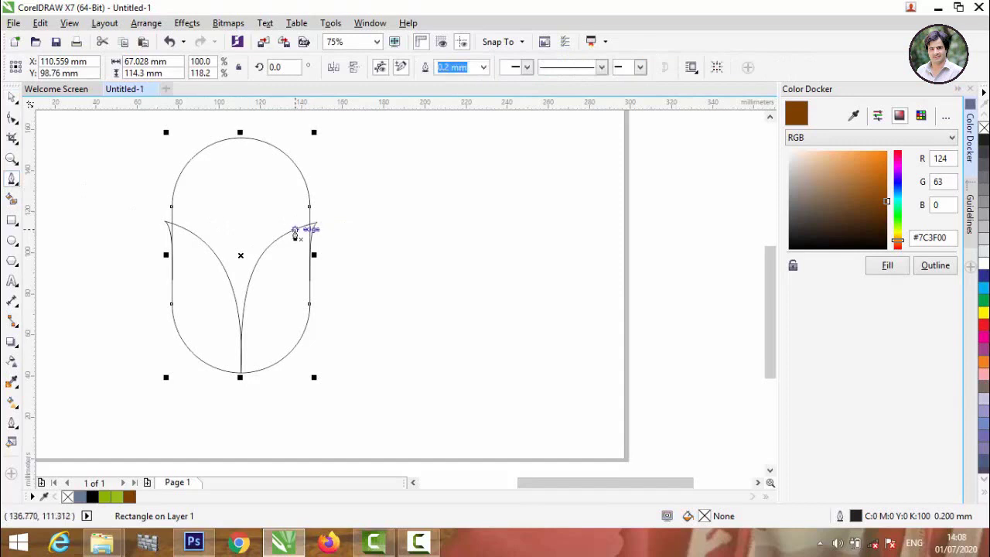
left_click(295, 230)
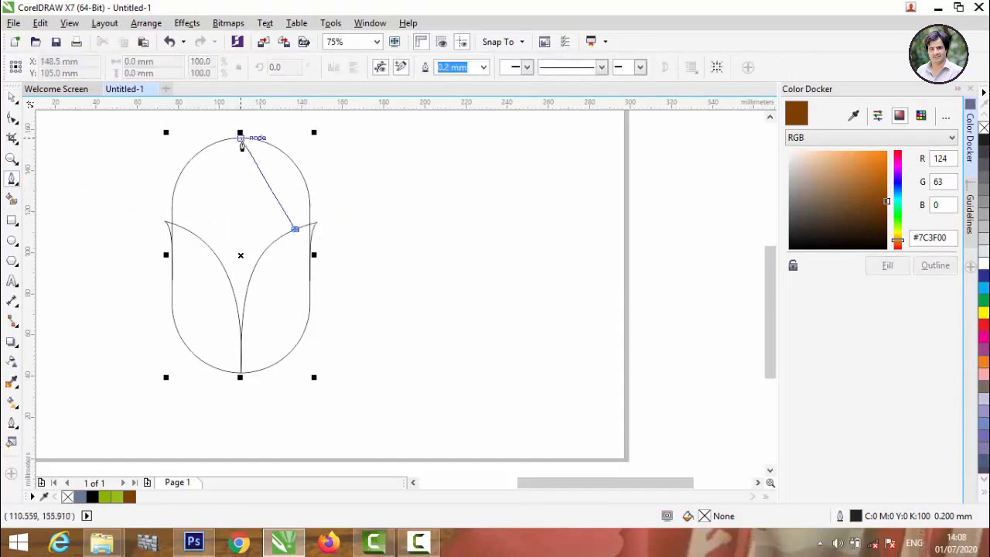
left_click(239, 139)
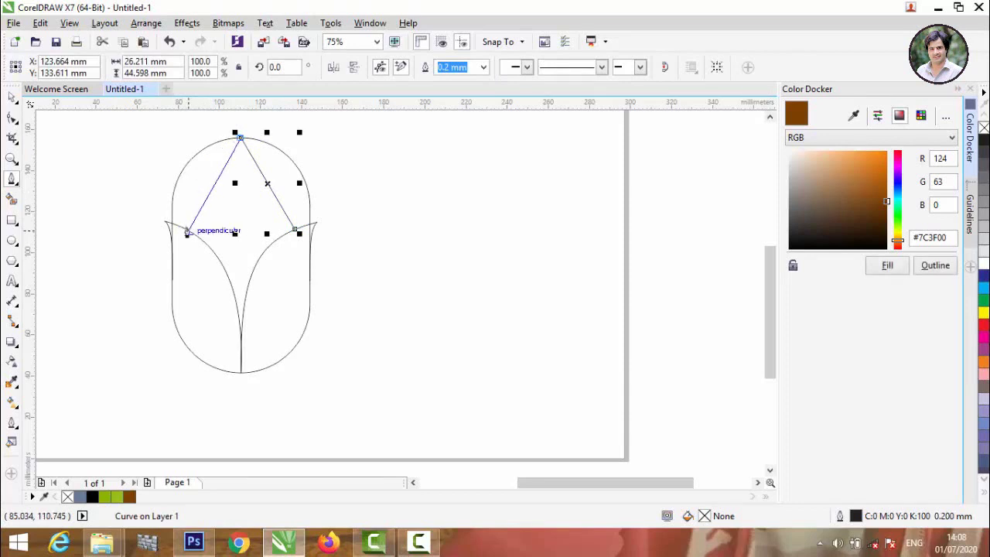
scroll(186, 232, "up", 4)
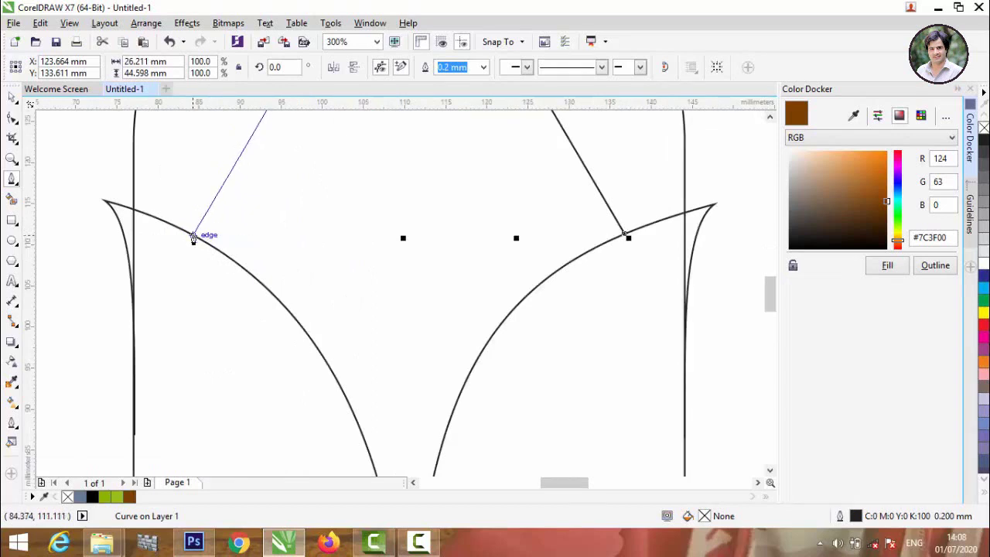
left_click(195, 239)
scroll(194, 236, "down", 4)
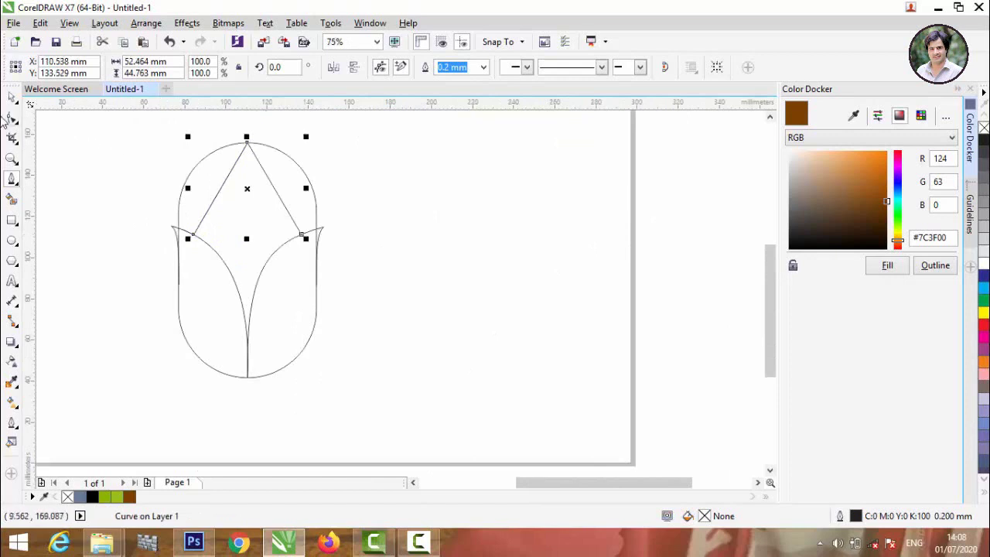
- Convert the inverted V's right segment to a curve and bow it outward toward the capsule's upper right side
left_click(12, 117)
scroll(227, 160, "up", 2)
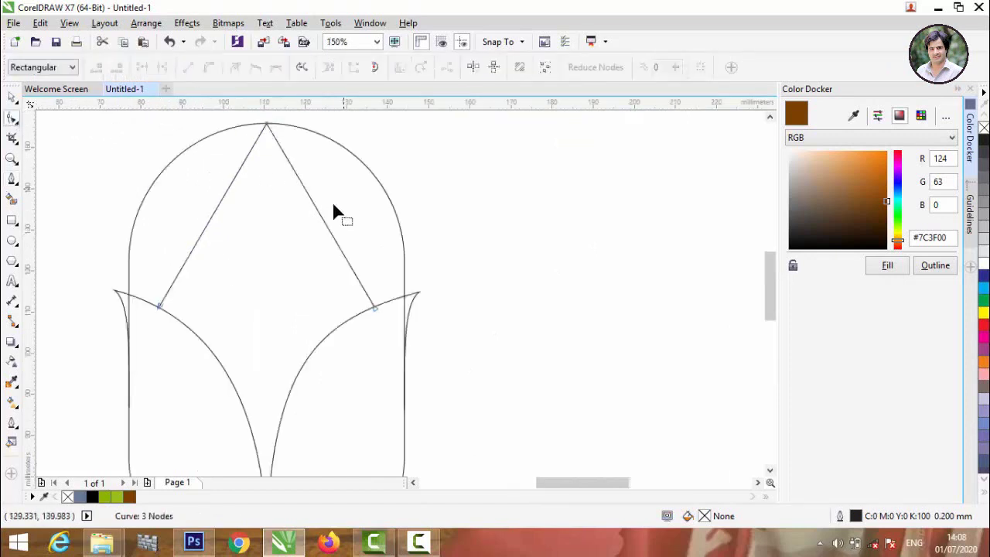
left_click(324, 222)
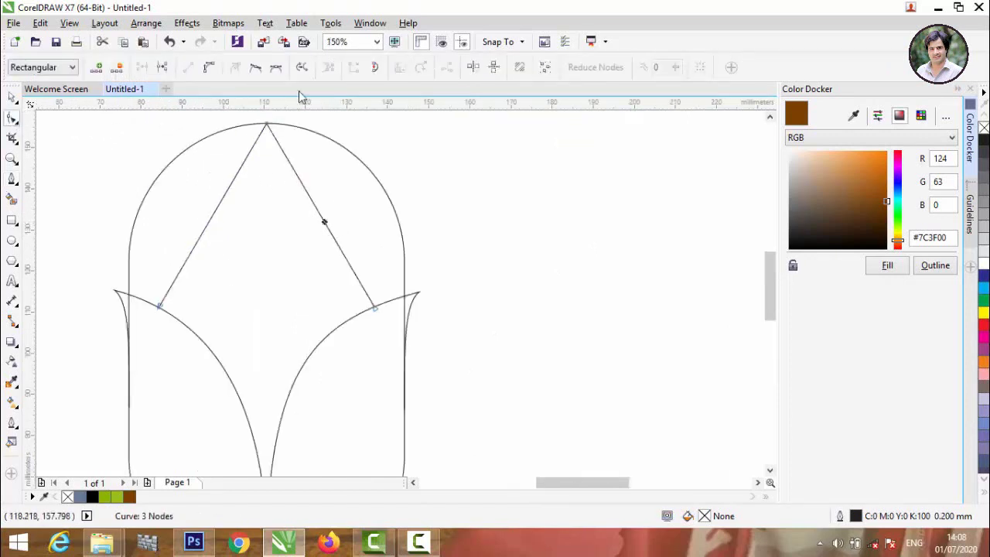
left_click(209, 67)
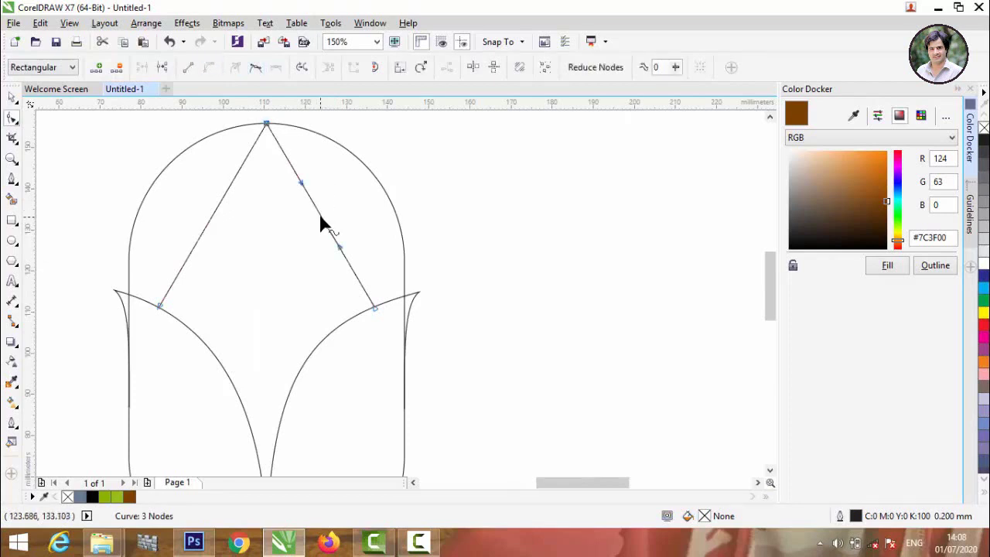
left_click_drag(318, 213, 351, 199)
left_click_drag(366, 203, 352, 198)
- Convert the inverted V's left segment to a curve and bow it outward to match the right one
left_click(211, 215)
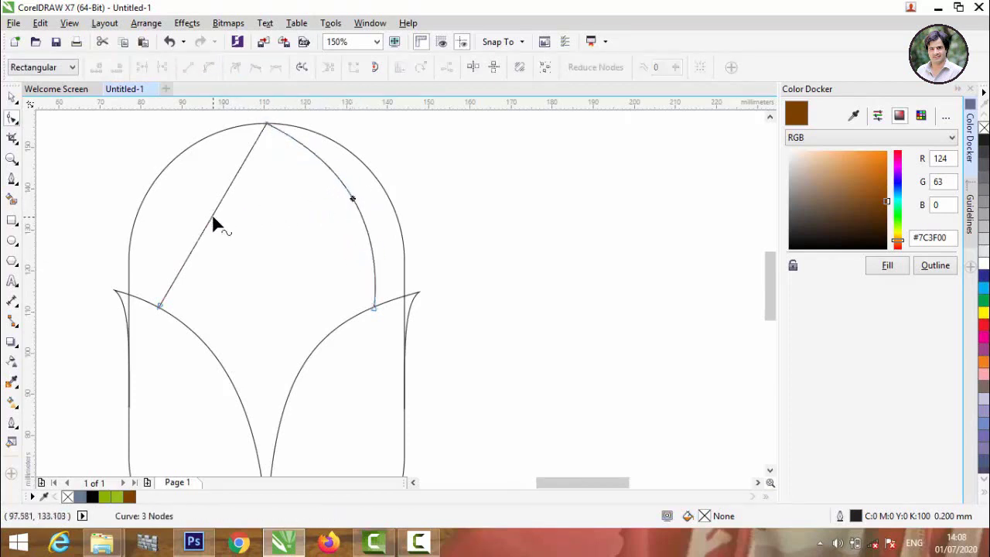
left_click(209, 67)
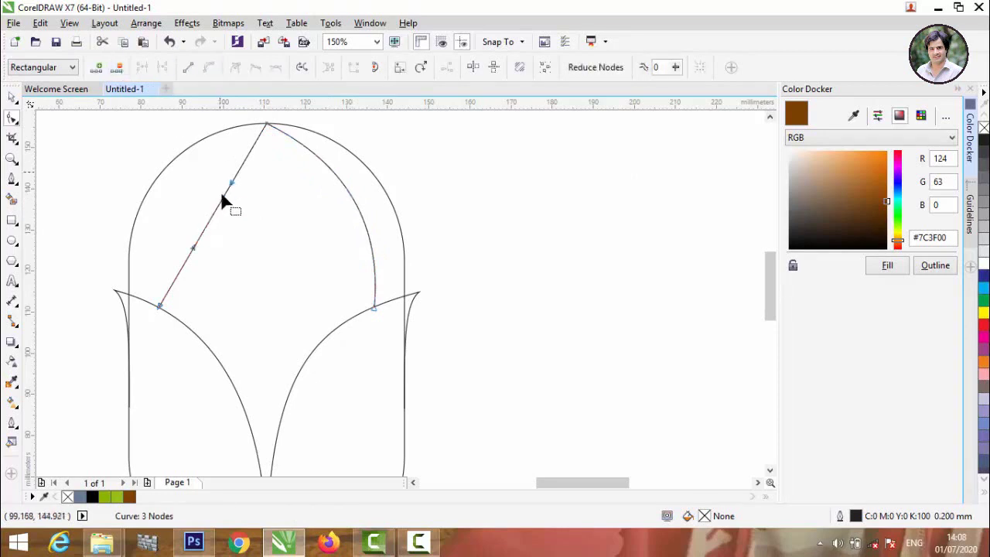
left_click_drag(211, 215, 181, 195)
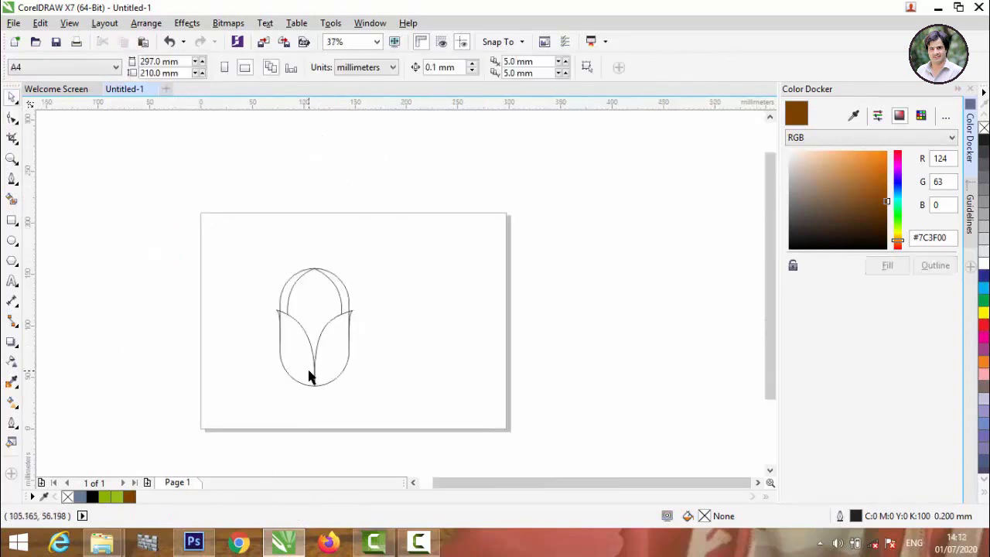
- Smart Fill both leaves and their small outer tips with the blue-grey color and no outline
scroll(294, 324, "up", 2)
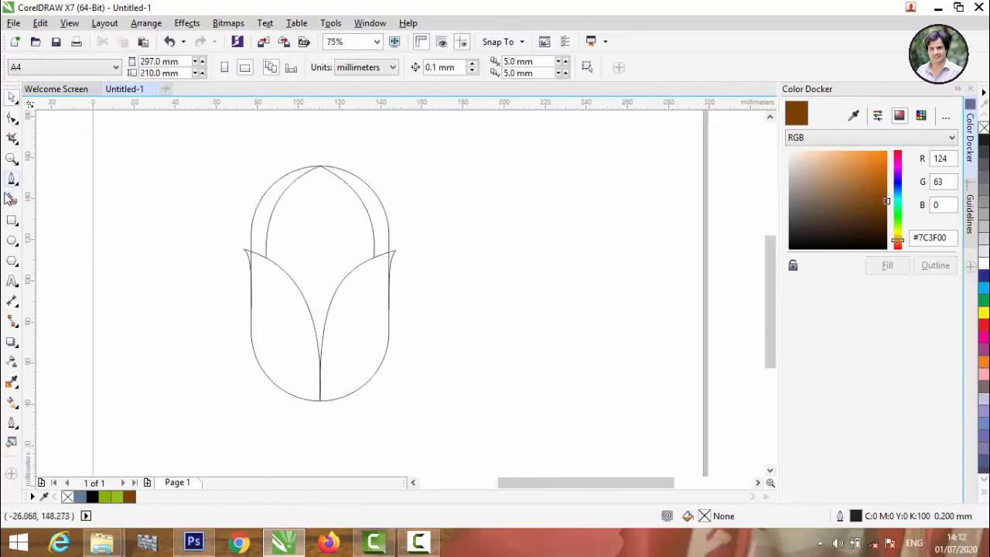
left_click(11, 200)
left_click(261, 287)
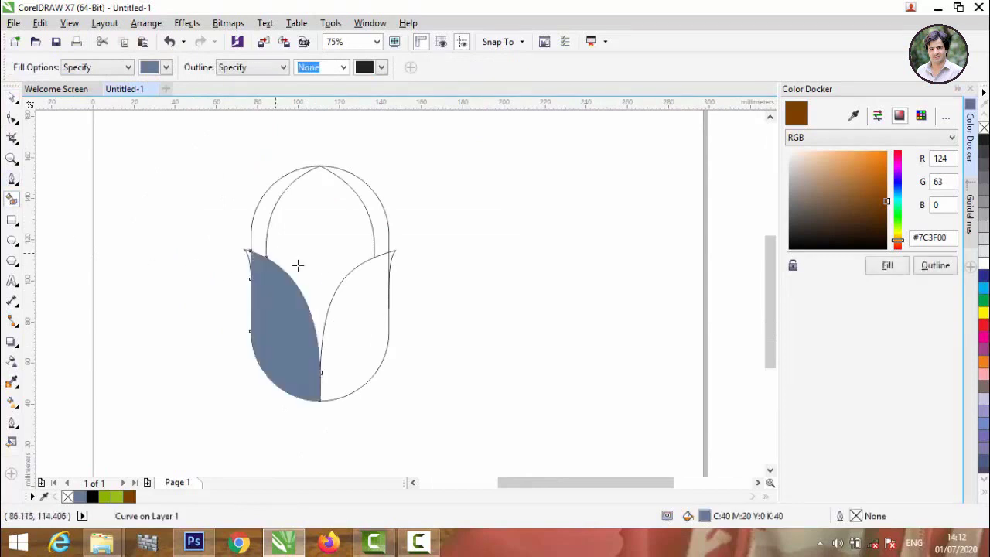
left_click(366, 308)
scroll(392, 257, "up", 4)
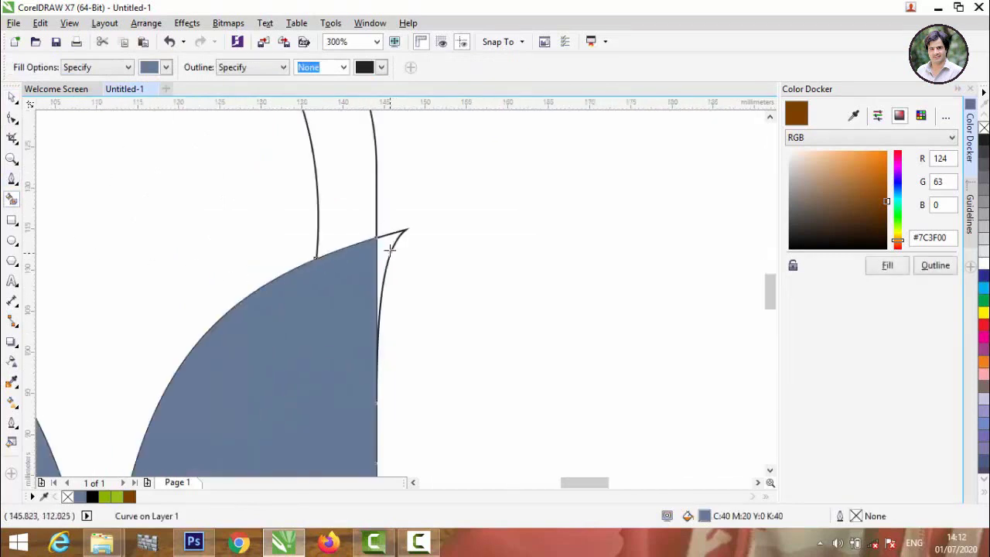
left_click(390, 249)
scroll(389, 249, "down", 4)
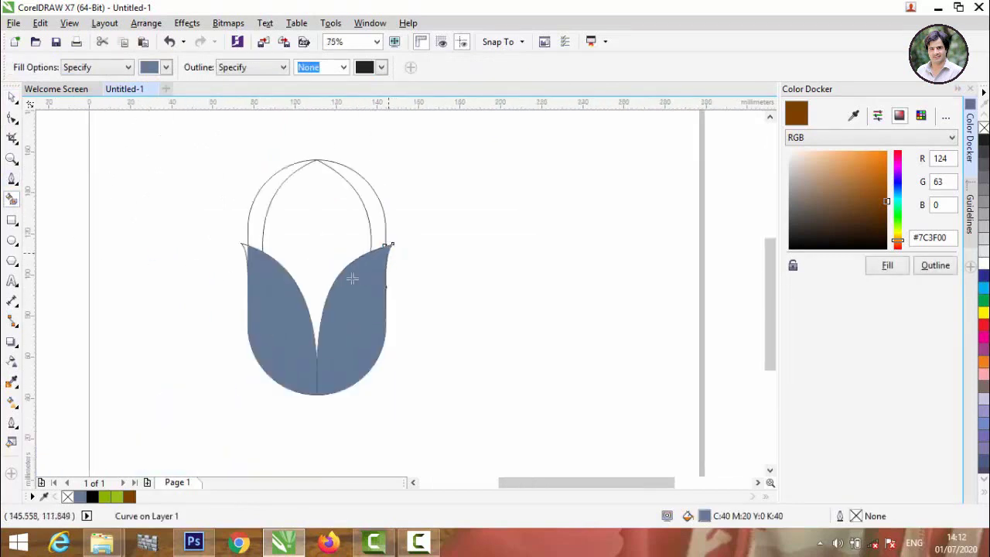
scroll(250, 244, "up", 4)
left_click(235, 247)
left_click(458, 239)
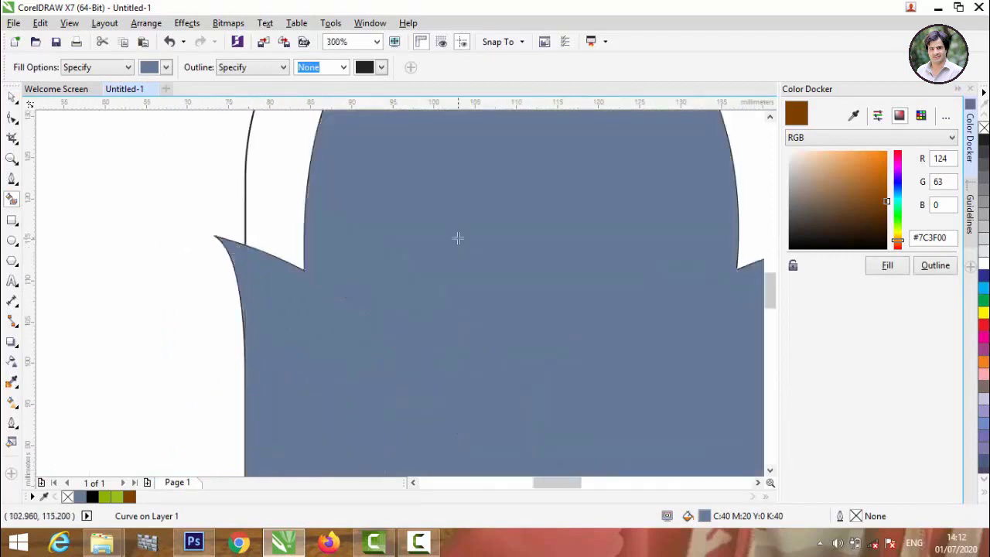
scroll(458, 238, "down", 2)
key("ctrl+z")
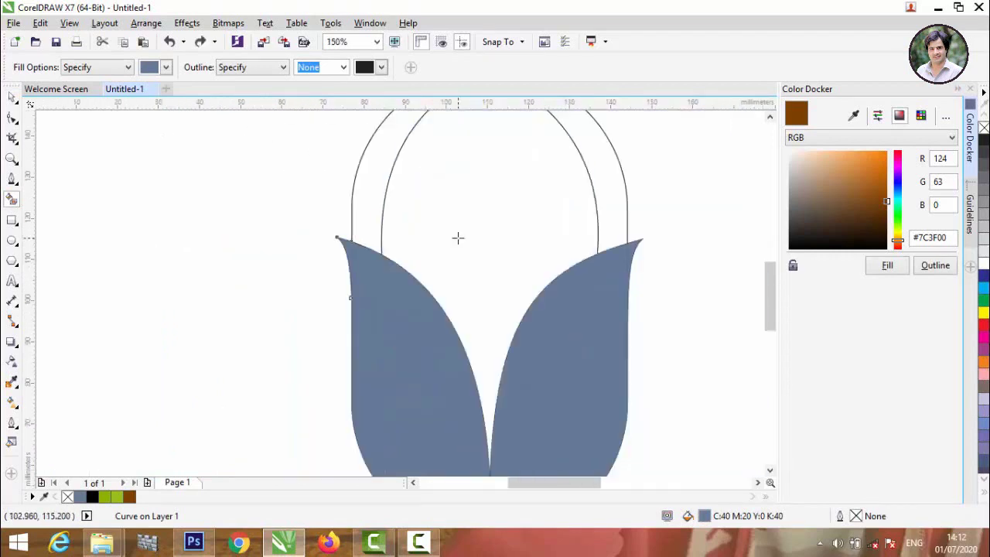
- Weld the left leaf's filled outer tip to its main body and deselect the result
left_click(12, 97)
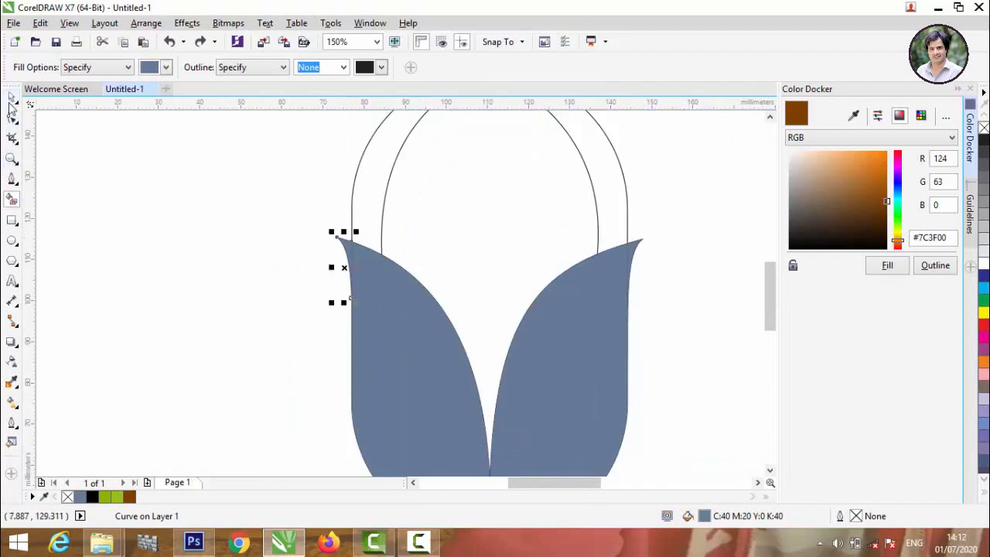
scroll(212, 232, "down", 2)
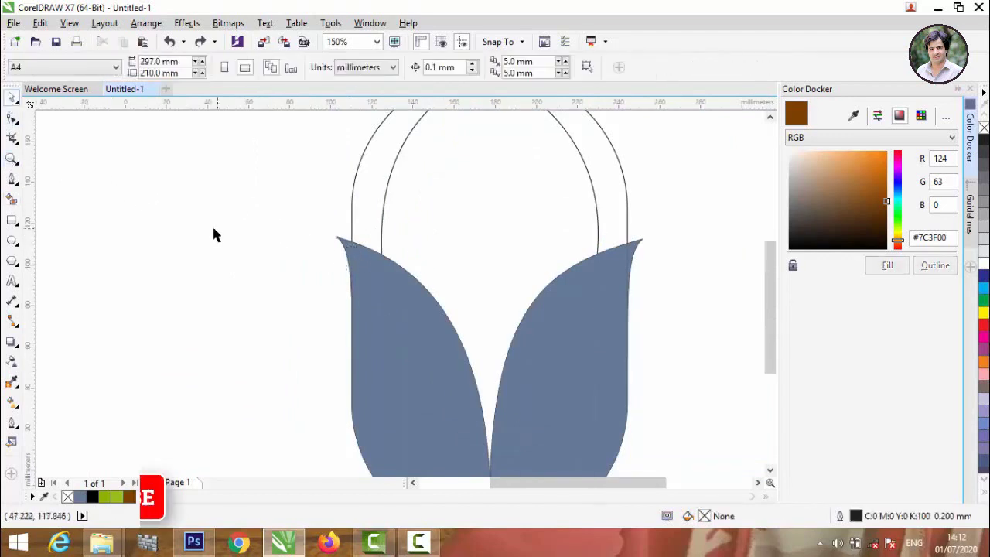
scroll(262, 240, "up", 2)
left_click(267, 240)
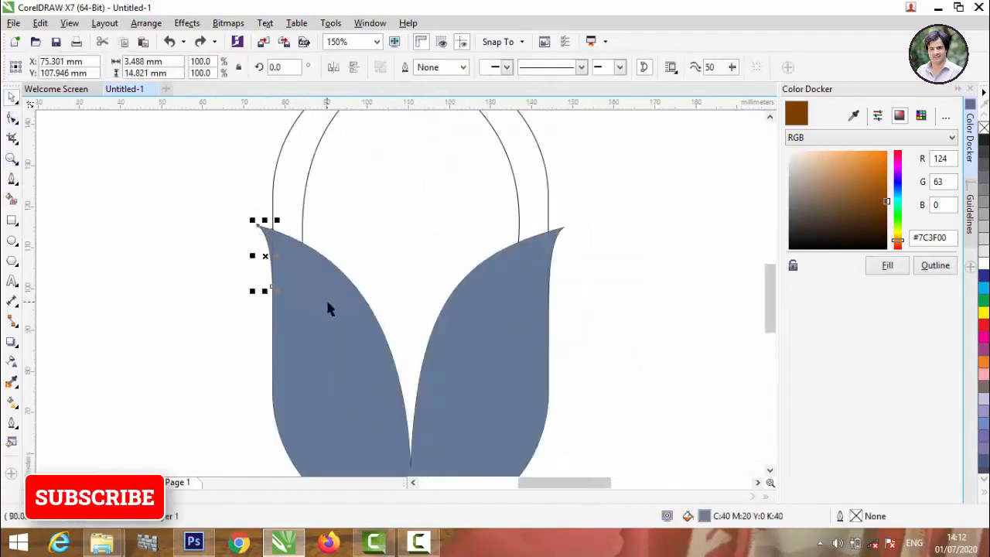
left_click(328, 301)
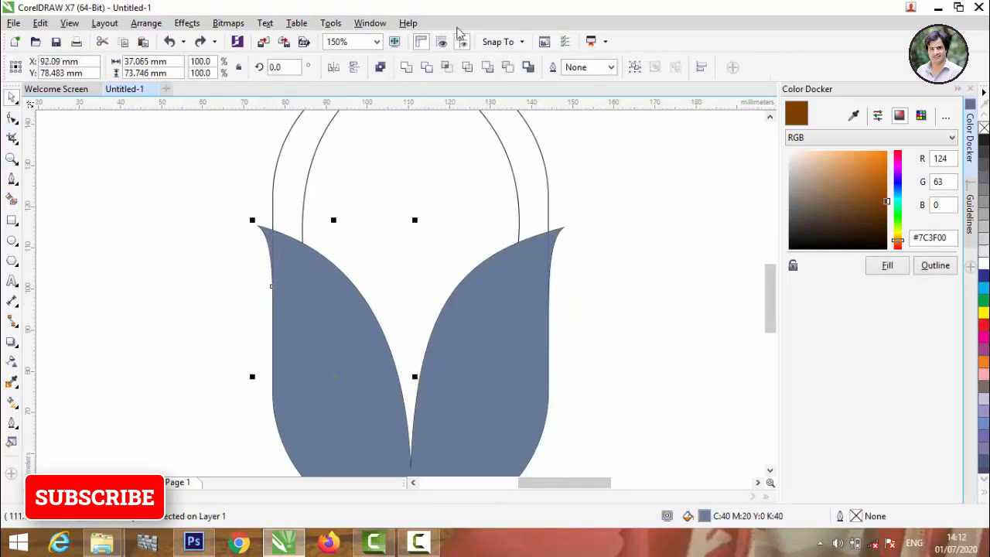
left_click(411, 71)
left_click(516, 175)
- Weld the right leaf's filled outer tip to its main body and deselect the result
left_click(557, 242)
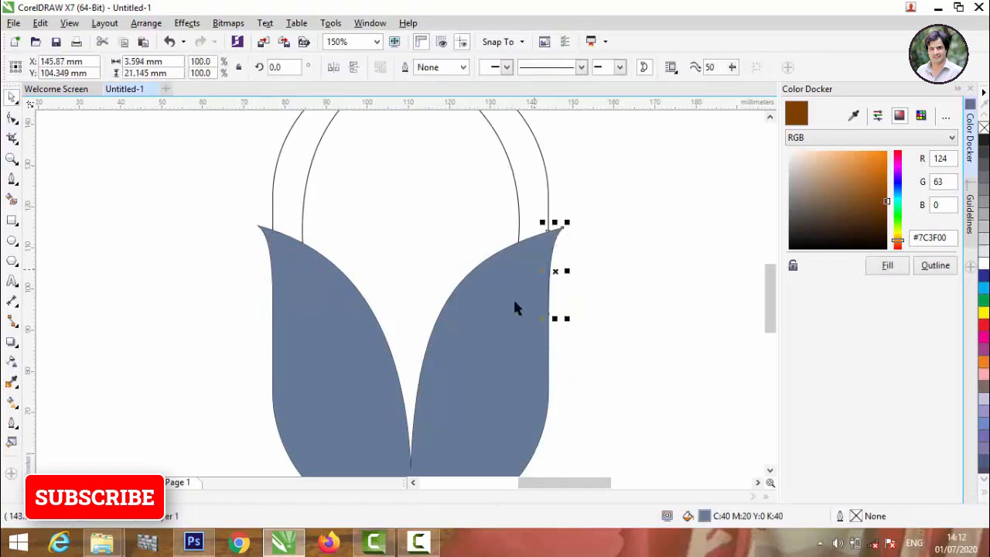
left_click(508, 303, "shift")
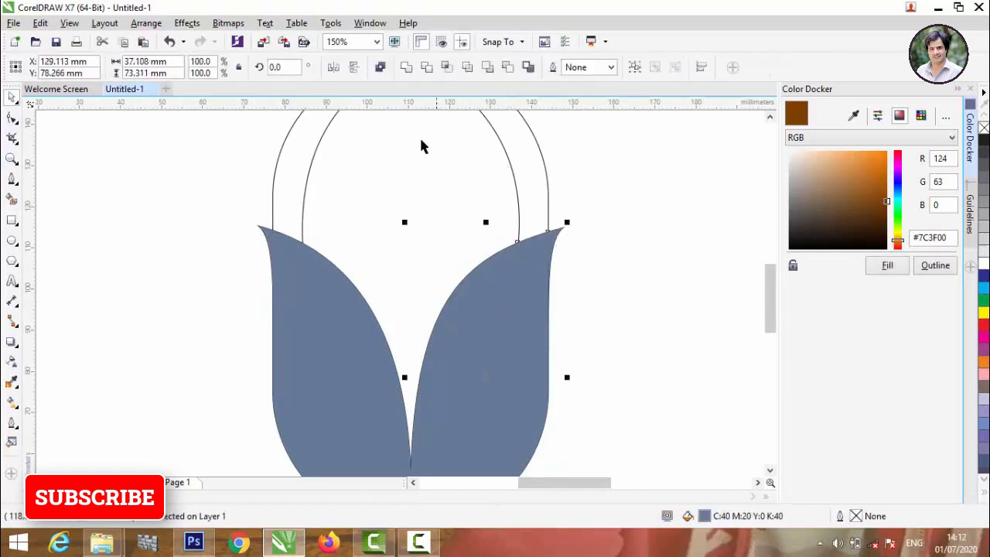
left_click(405, 68)
left_click(218, 245)
- Smart Fill the inner kernel area enclosed by the arch and the two leaves with blue-grey
scroll(217, 243, "down", 2)
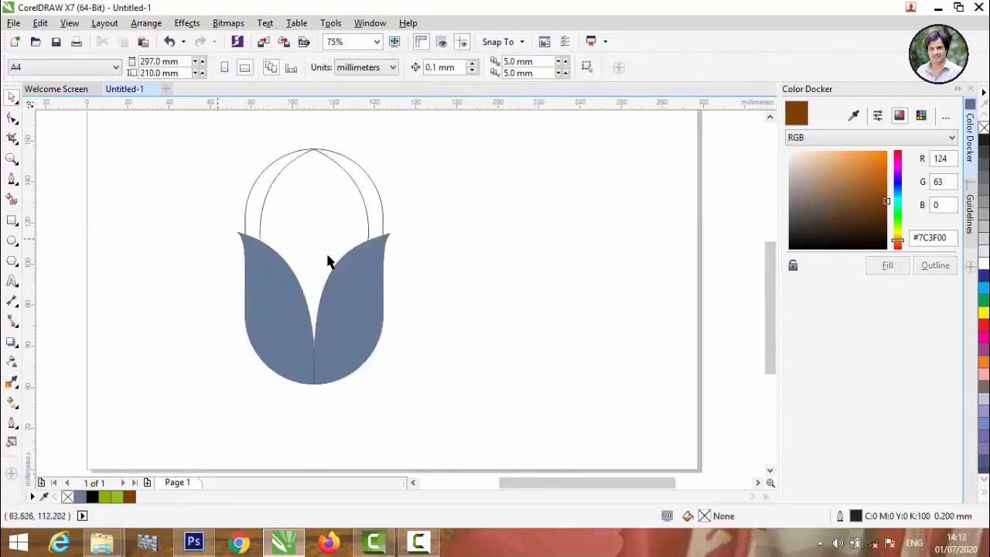
left_click(11, 200)
left_click(330, 201)
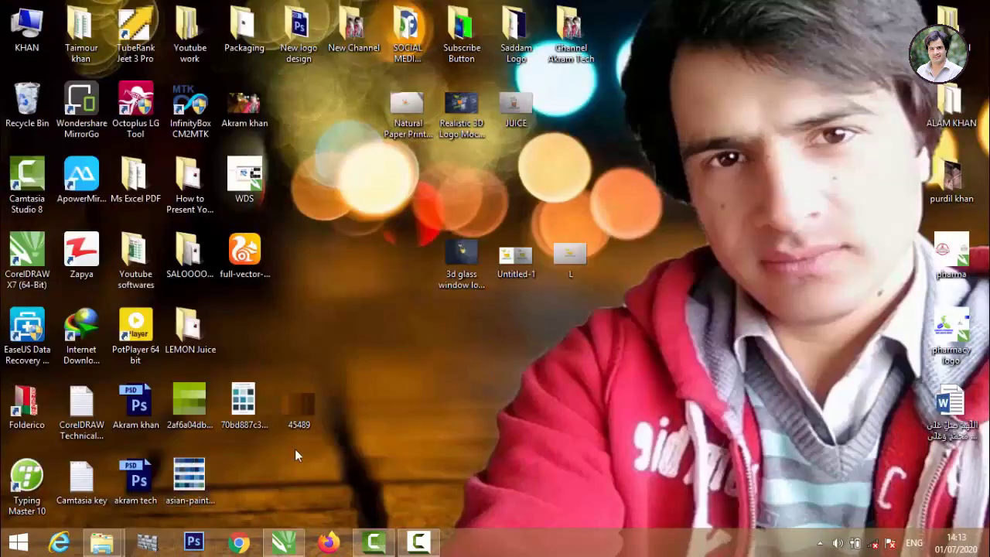
- Bring the green, blue and brown color palette images from the desktop into the CorelDRAW page
left_click_drag(370, 441, 166, 382)
left_click_drag(245, 406, 457, 186)
left_click_drag(484, 256, 484, 256)
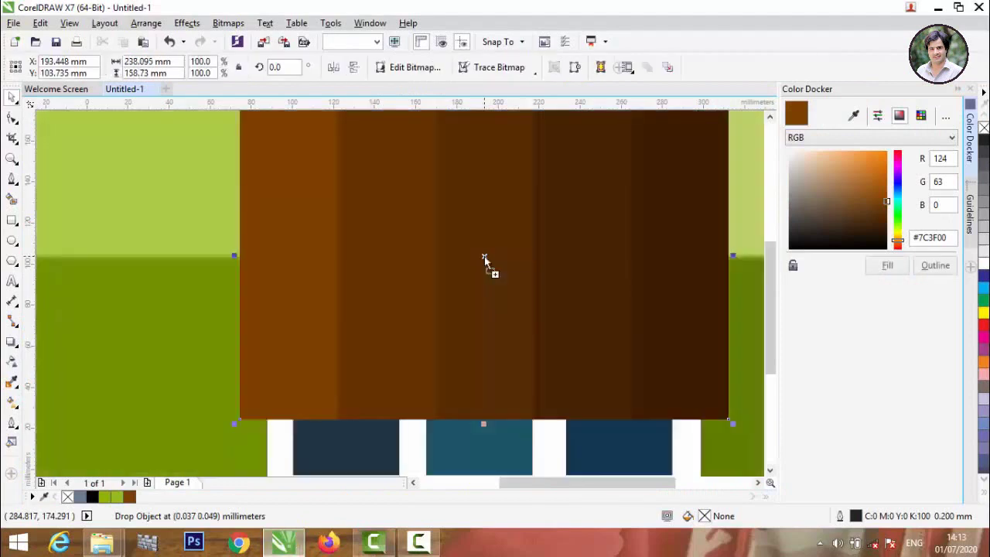
- Scale the green palette image down to about 137 mm square
scroll(484, 256, "down", 6)
scroll(441, 267, "down", 4)
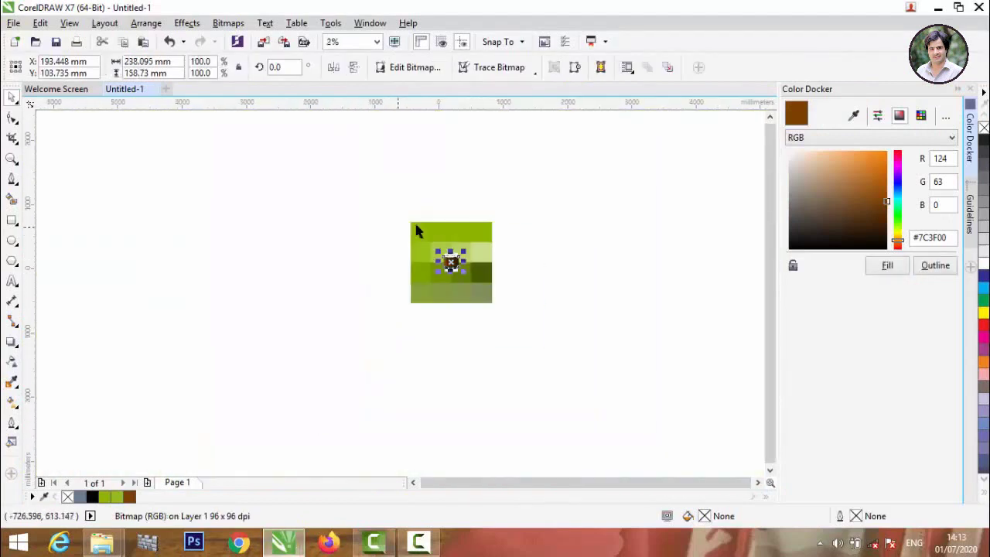
left_click(420, 228)
left_click_drag(406, 214, 450, 261)
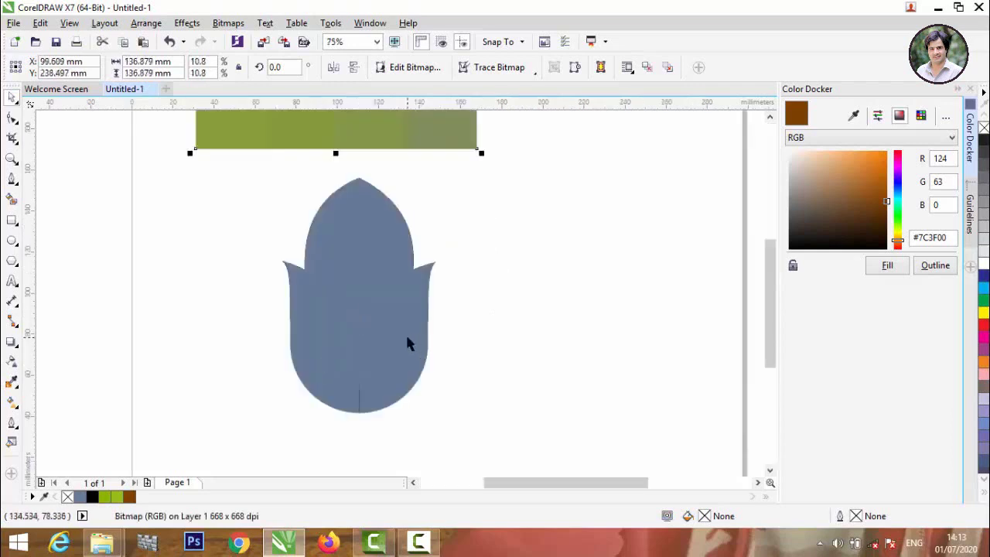
left_click(405, 337)
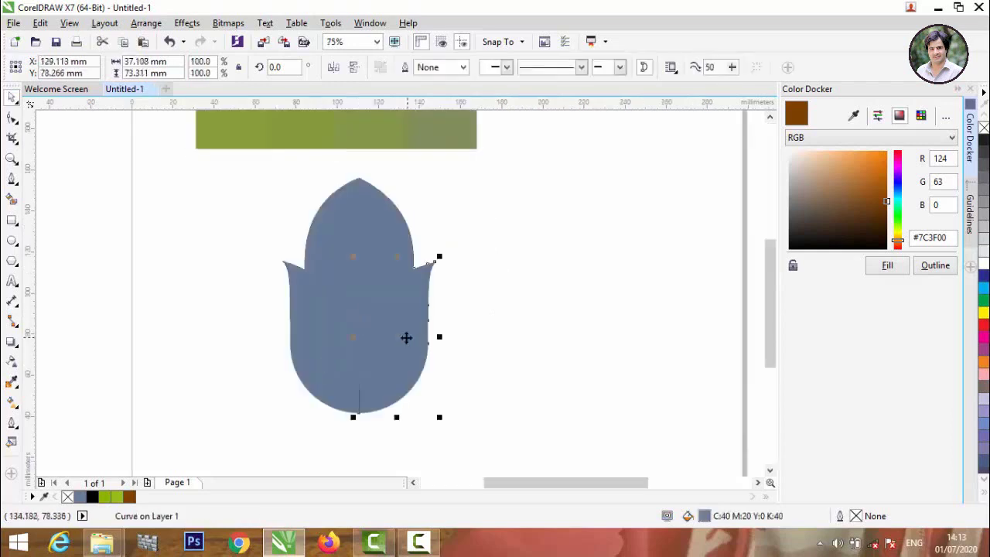
- Place the green palette and the brown palette, scaled to about 92 by 61 mm, to the right of the corn shape
scroll(406, 337, "down", 2)
left_click_drag(405, 130, 541, 162)
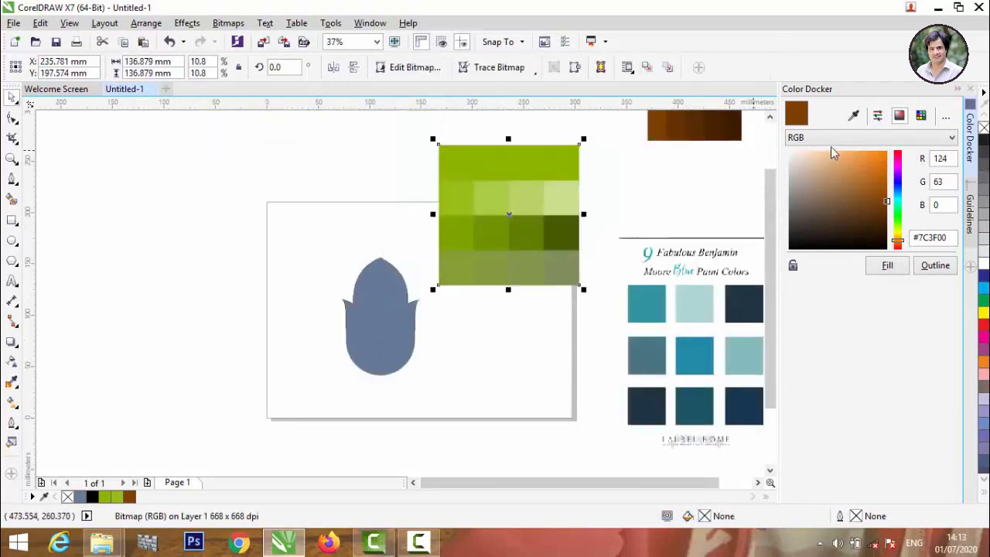
left_click_drag(686, 132, 546, 366)
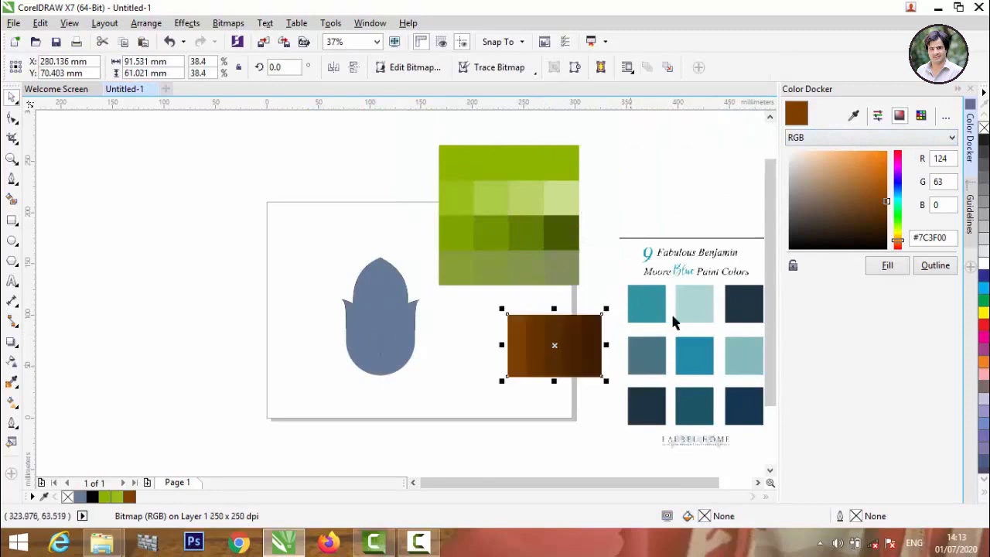
- Sample brown #633200 from the brown palette image and apply it as the fill of both leaves
left_click(853, 116)
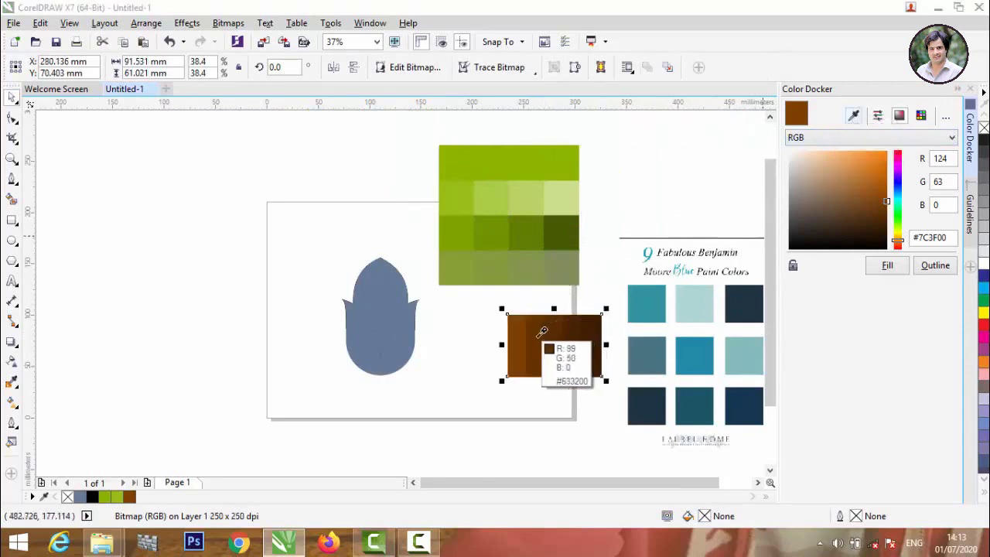
left_click(533, 337)
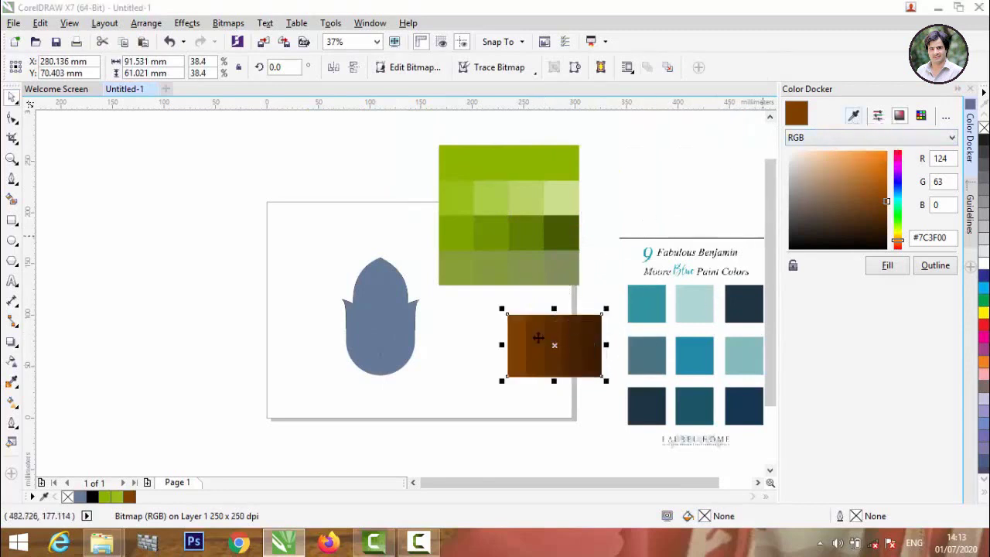
left_click(889, 272)
left_click(398, 327)
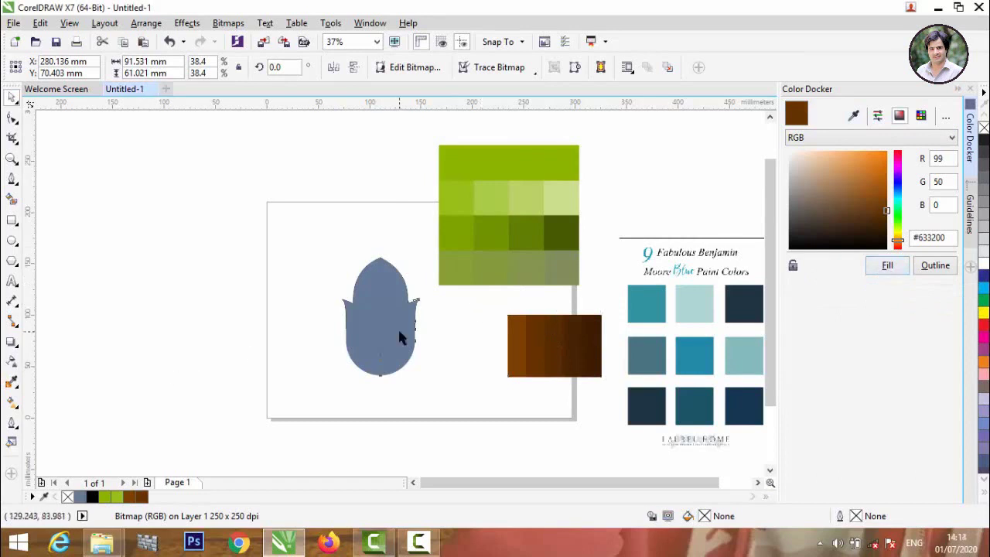
left_click(886, 267)
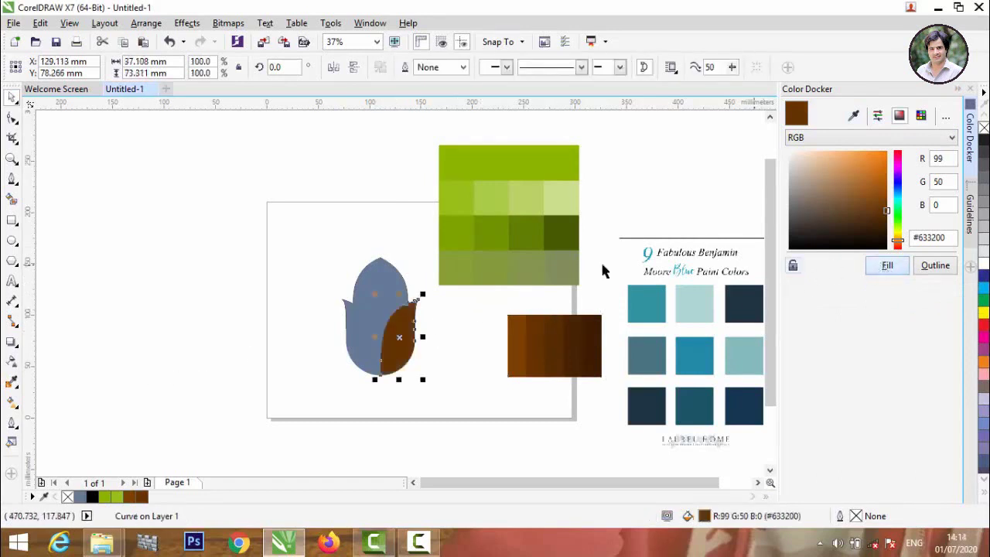
left_click(364, 338)
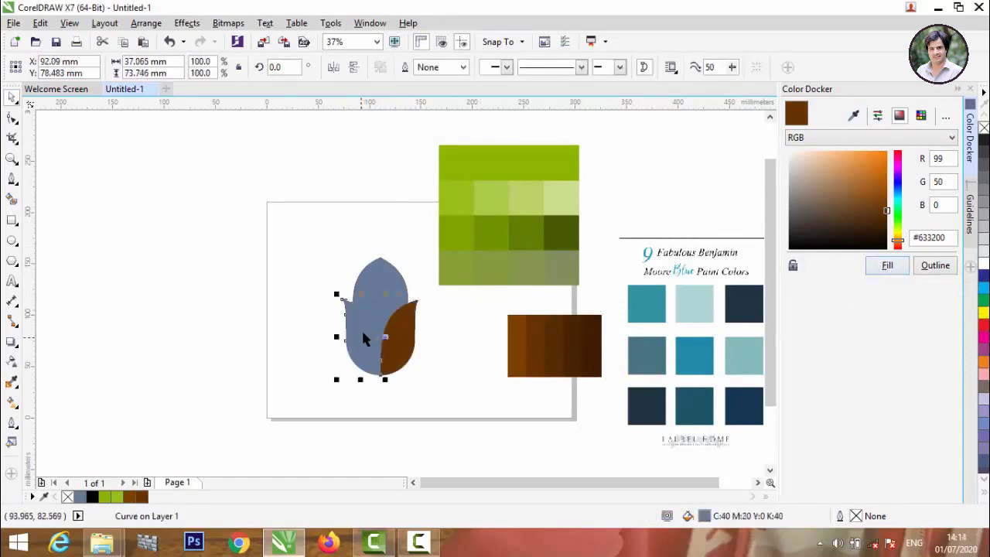
left_click(888, 267)
left_click(191, 290)
- Remove the blue-grey fill from the inner kernel shape and deselect it
left_click(391, 285)
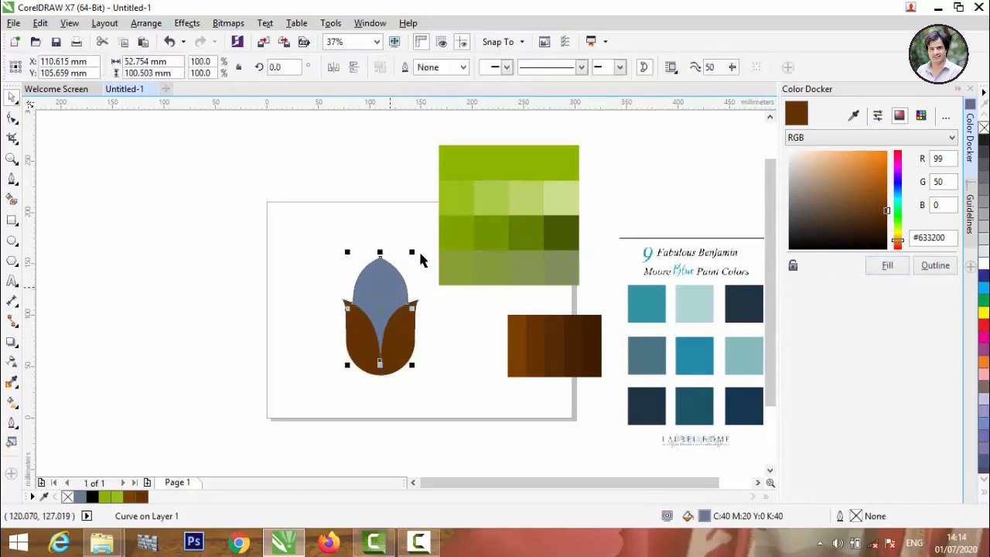
left_click(983, 128)
left_click(222, 298)
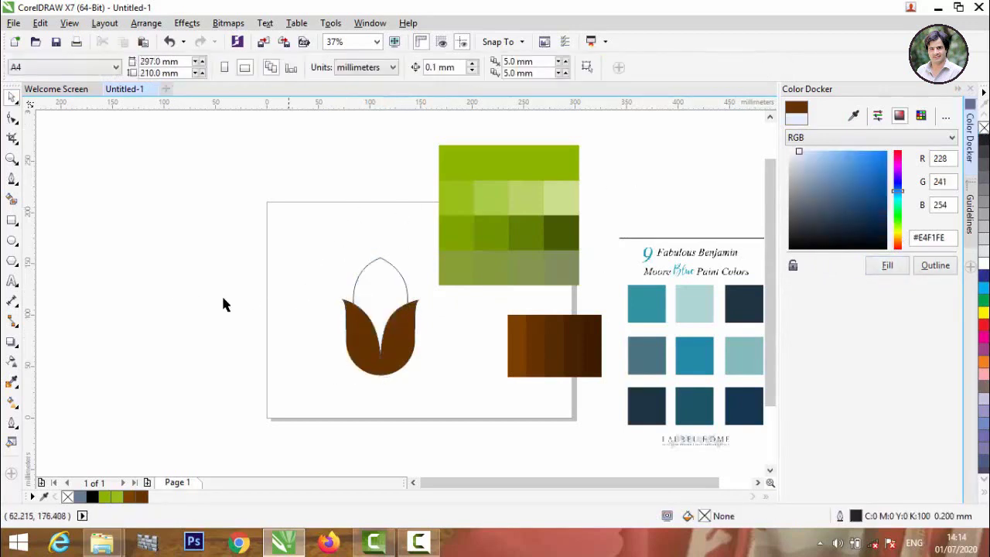
- Draw a near-vertical line about 133 mm long through the graphic's center, from above the arch's tip to below the leaves
left_click(10, 181)
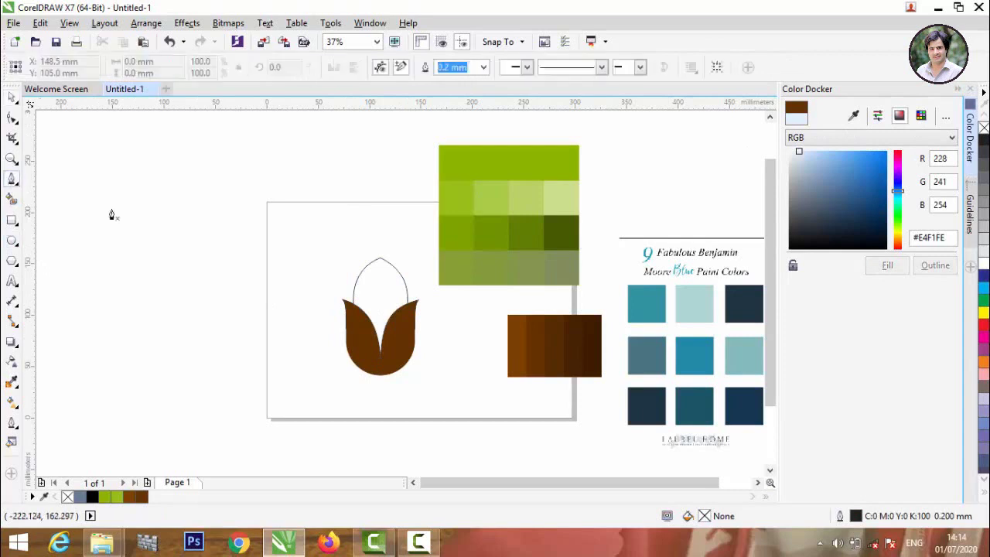
scroll(371, 264, "up", 2)
scroll(332, 215, "down", 2)
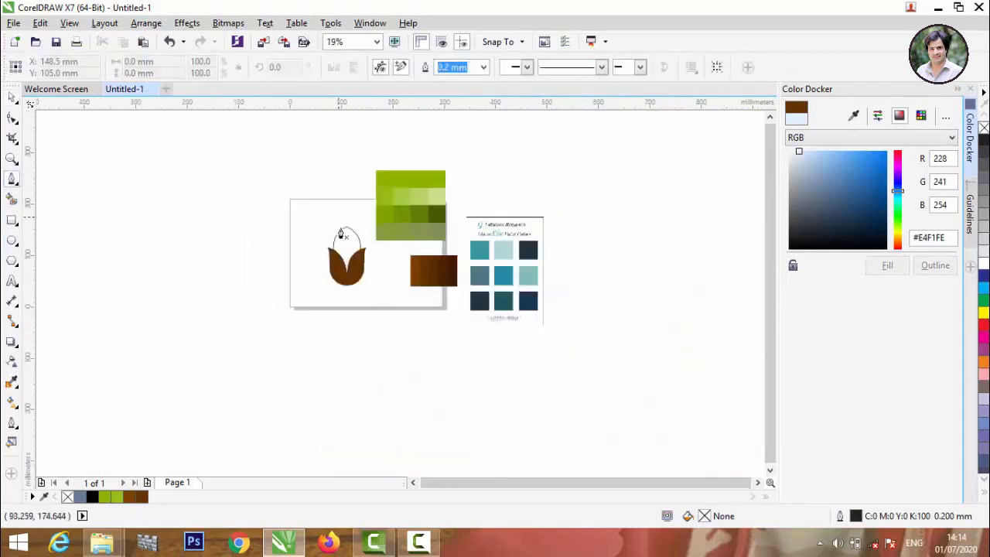
scroll(341, 232, "up", 2)
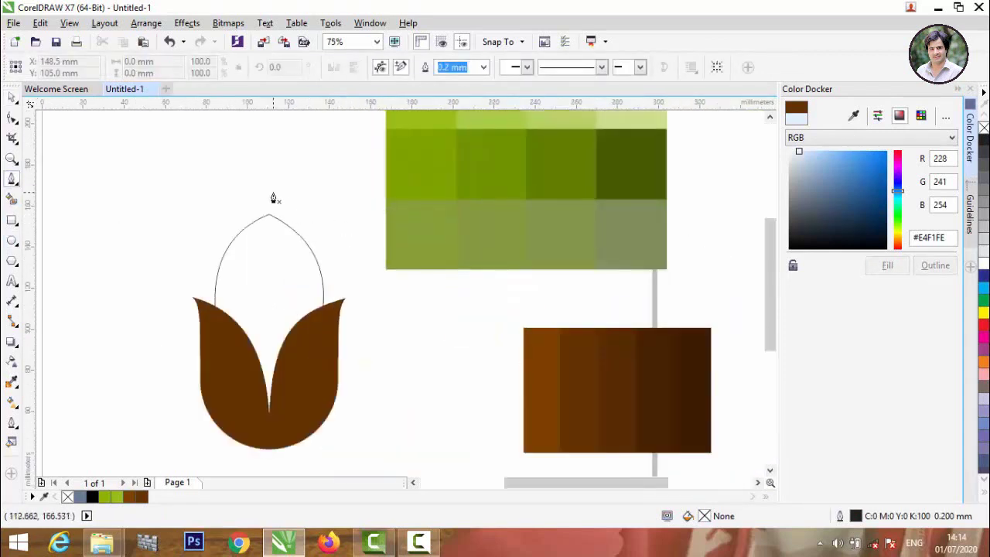
left_click(270, 193)
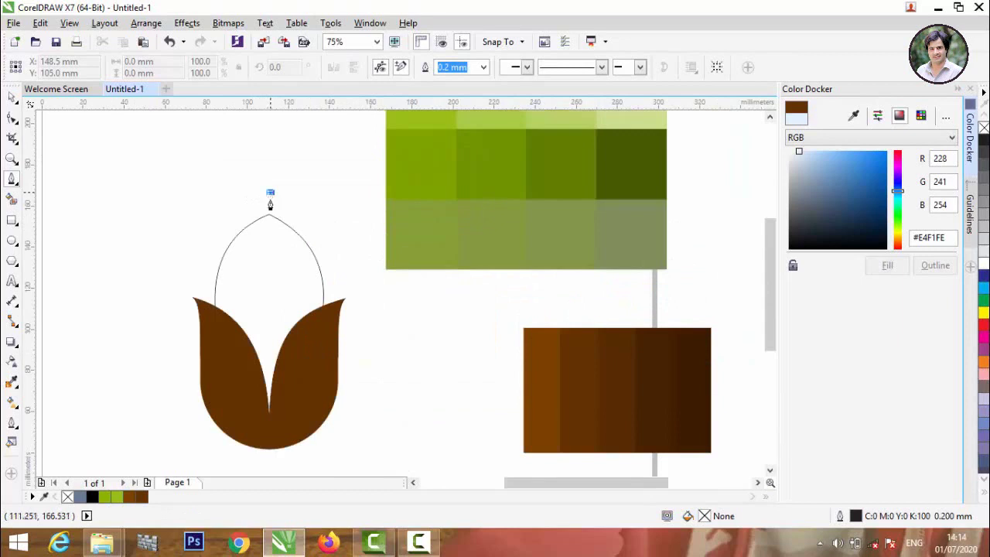
left_click(268, 470)
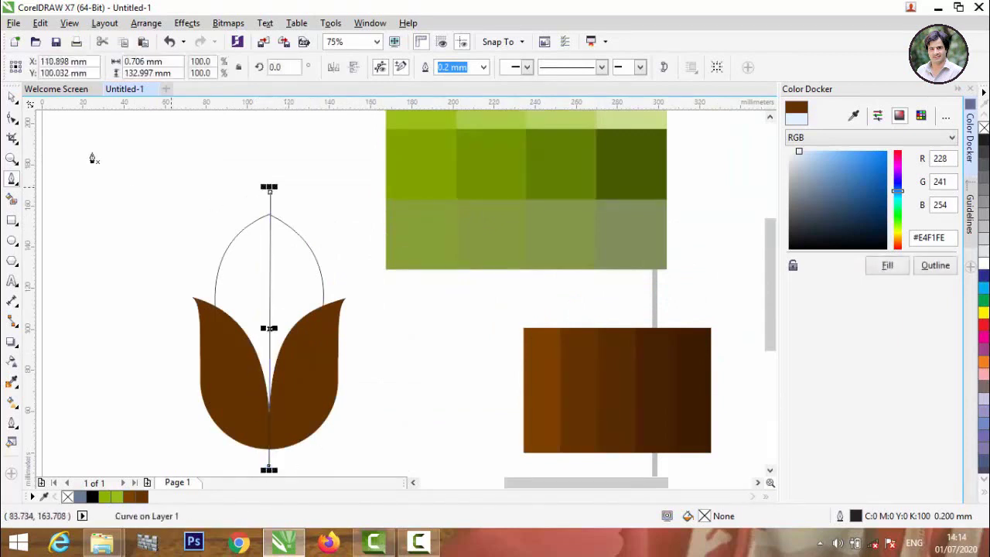
- Move the center line's upper end node onto the tip of the inner arch
left_click(13, 118)
scroll(270, 194, "up", 4)
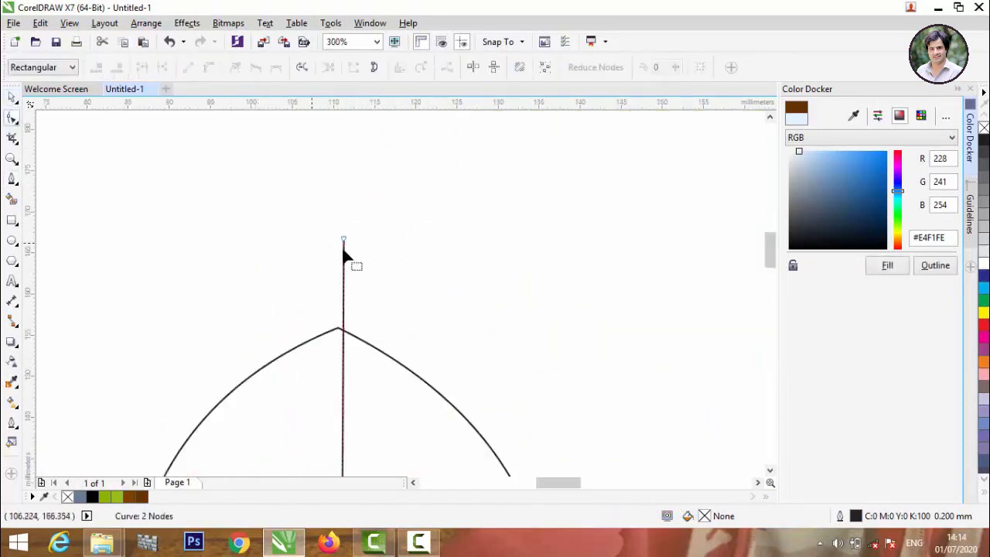
left_click_drag(344, 241, 338, 330)
scroll(325, 200, "down", 6)
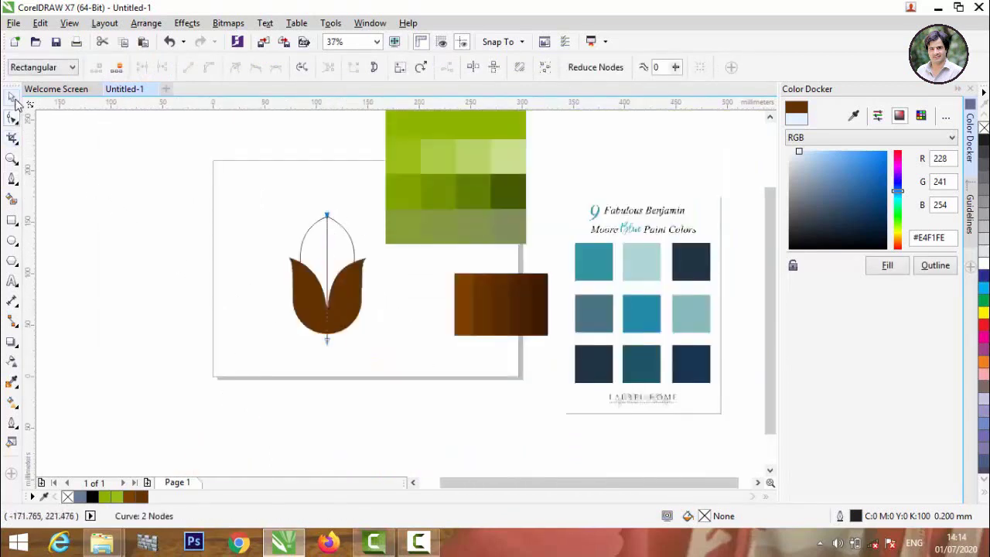
left_click(11, 97)
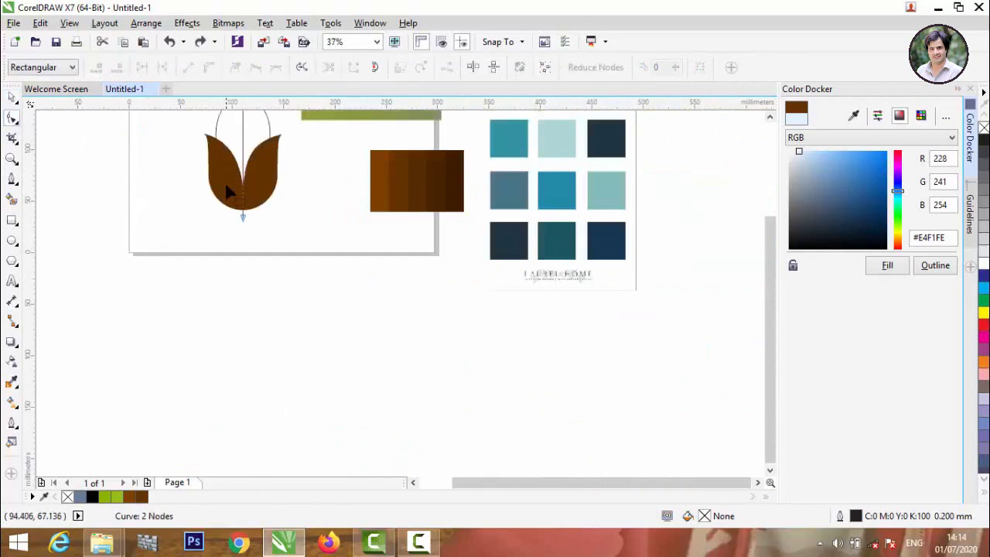
- Move the center line's lower end node onto the bottom edge of the brown leaves
scroll(249, 214, "up", 4)
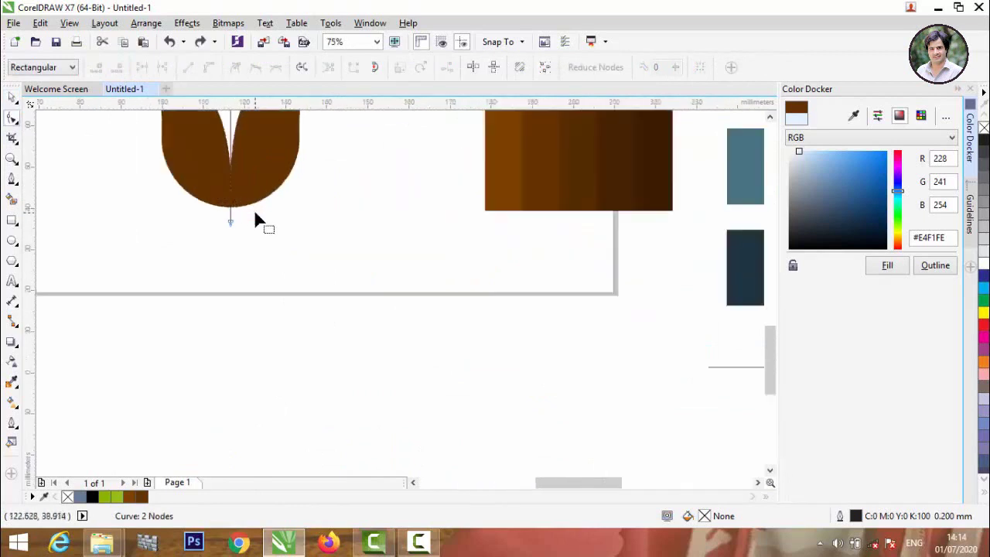
scroll(203, 269, "down", 2)
scroll(195, 237, "up", 2)
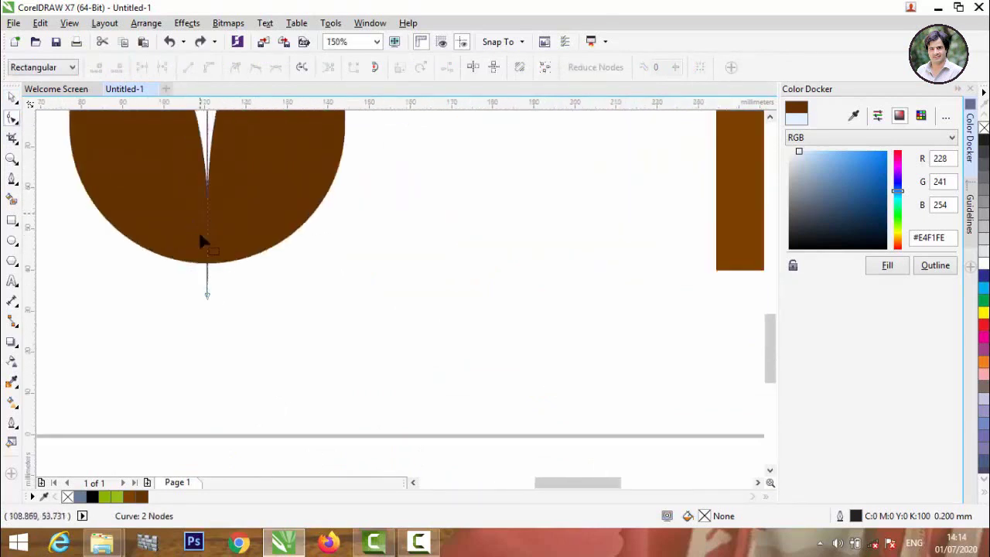
left_click_drag(207, 294, 208, 265)
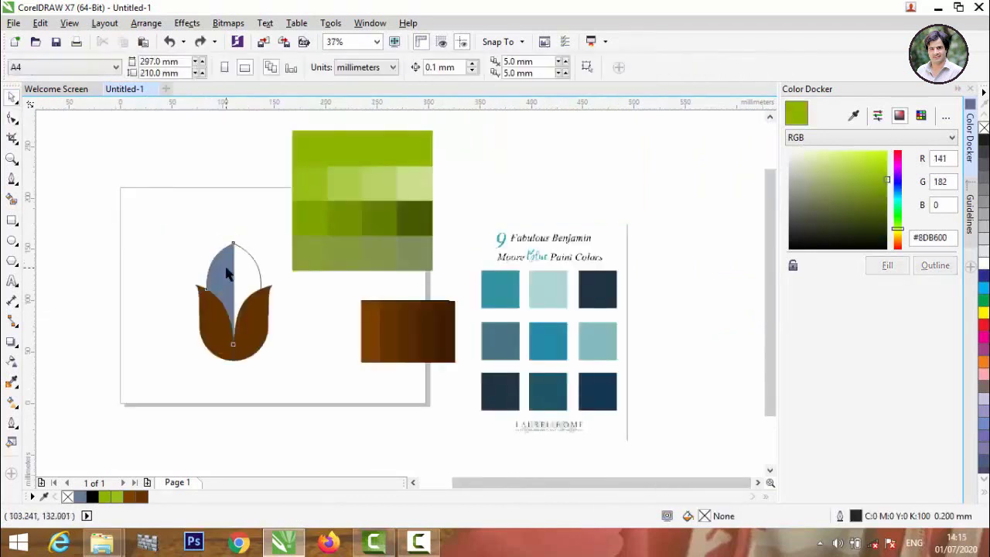
- Fill the left half of the inner kernel shape with green #8DB600 sampled from the green palette image and deselect it
left_click(226, 268)
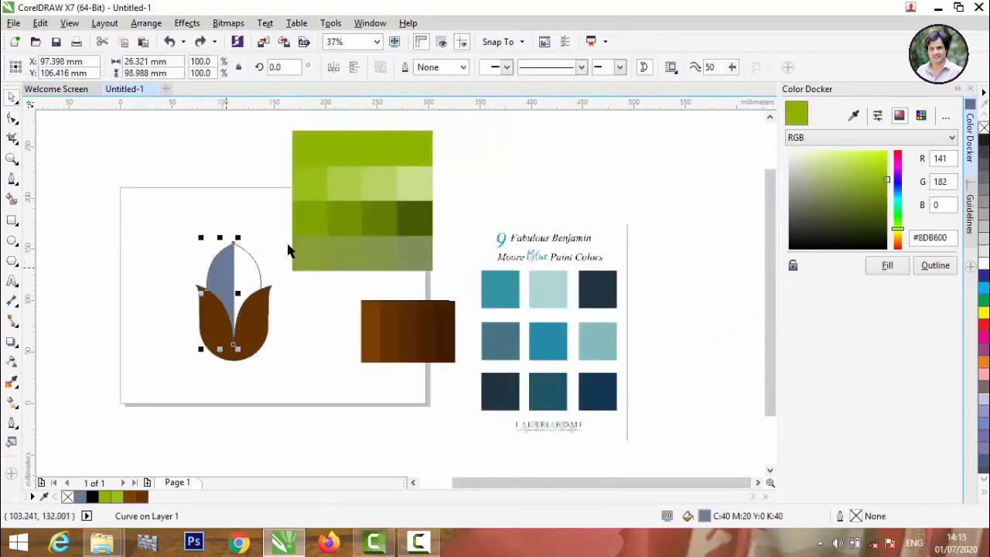
left_click(854, 116)
left_click(899, 265)
key("Escape")
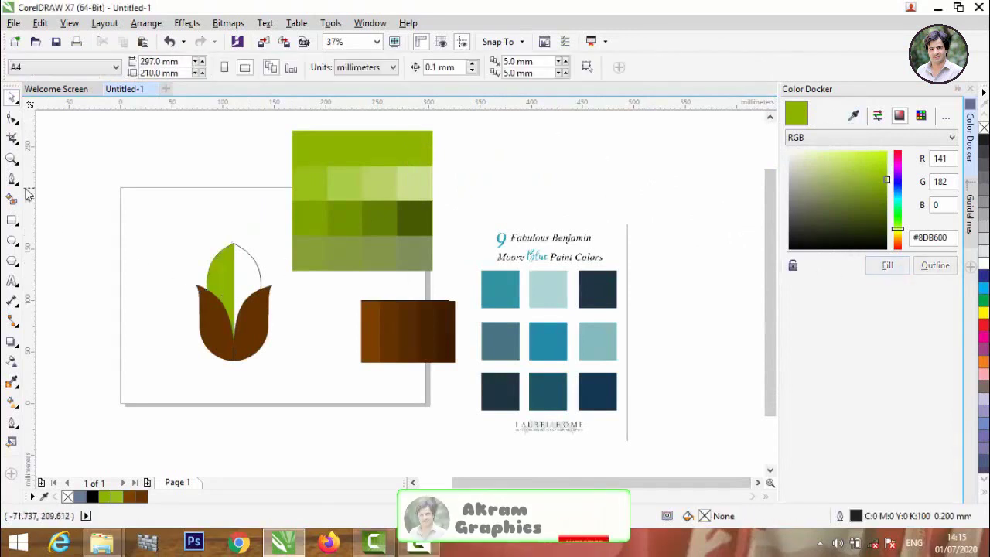
- Create a Smart Fill shape for the kernel's right half and fill it with darker green #719301 sampled from the green palette image
left_click(11, 198)
left_click(230, 271)
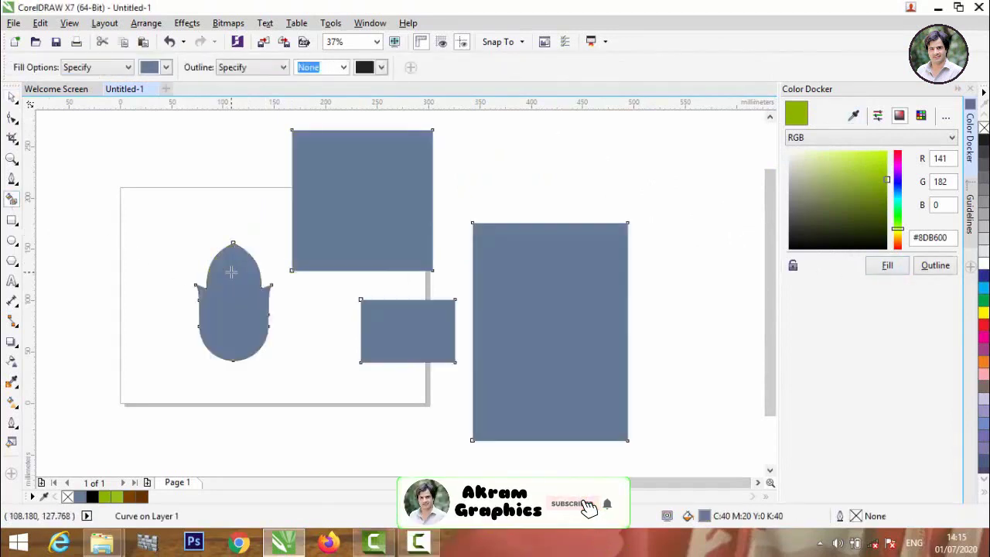
key("ctrl+z")
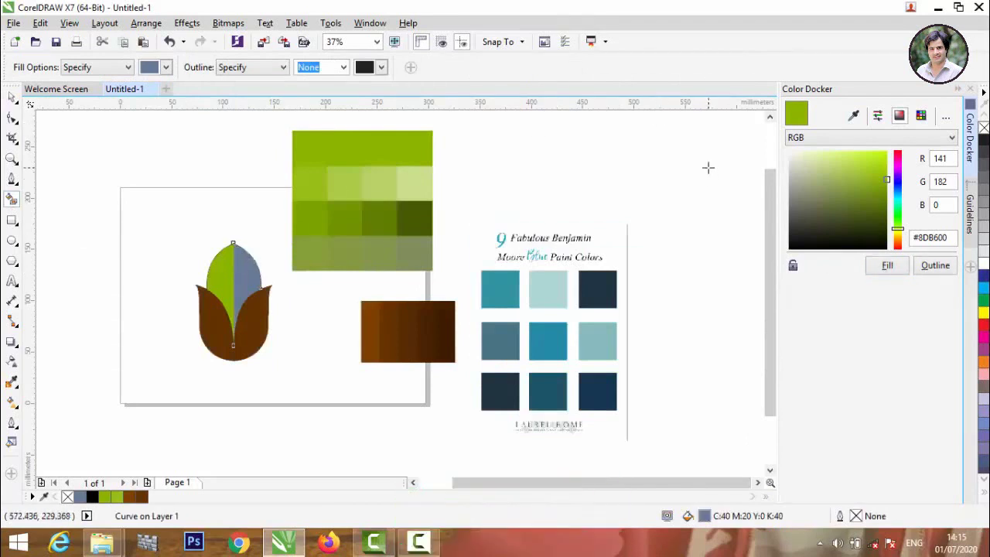
left_click(854, 116)
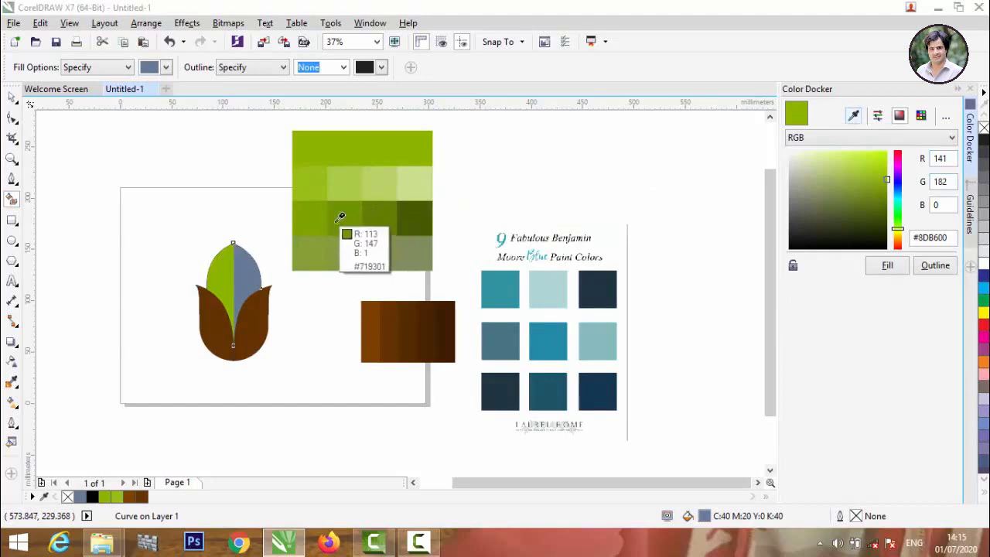
left_click(362, 217)
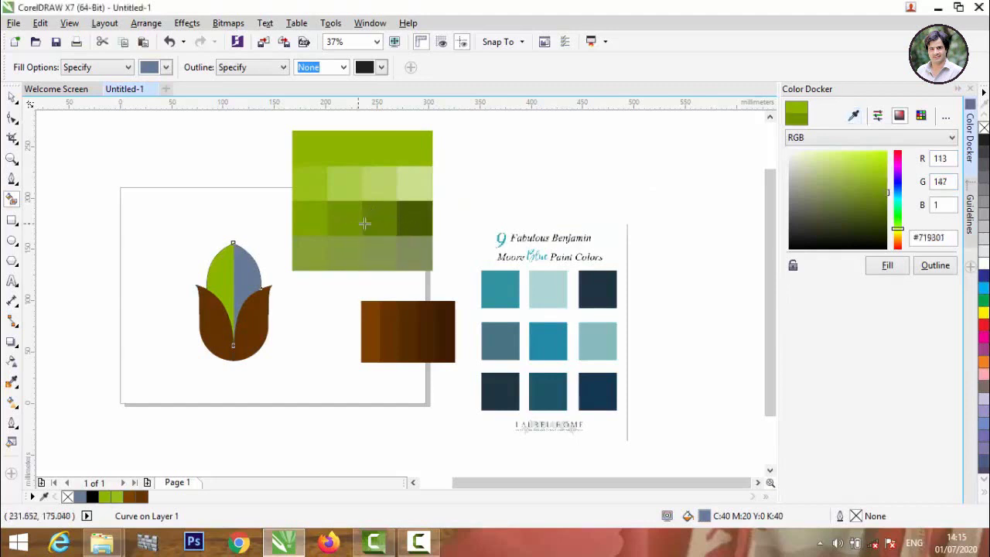
left_click(888, 267)
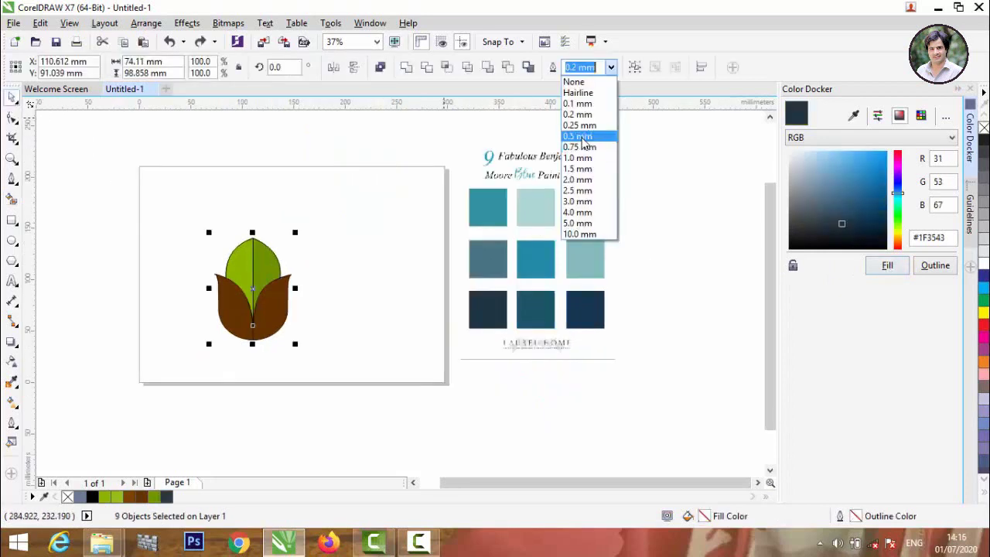
- Try outline widths of 0.5 mm and 1.0 mm on the selected graphic and settle on 1.5 mm
left_click(586, 134)
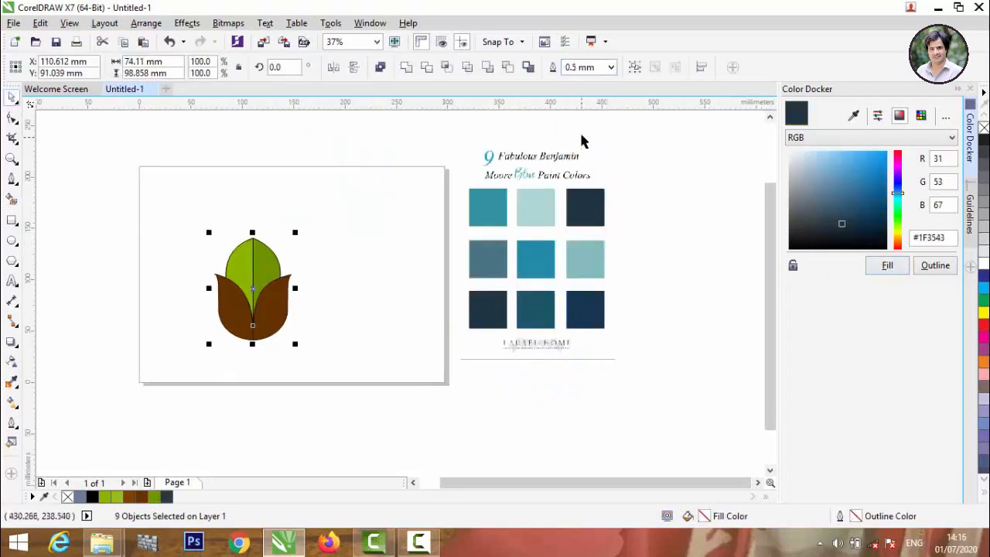
left_click(611, 68)
left_click(581, 177)
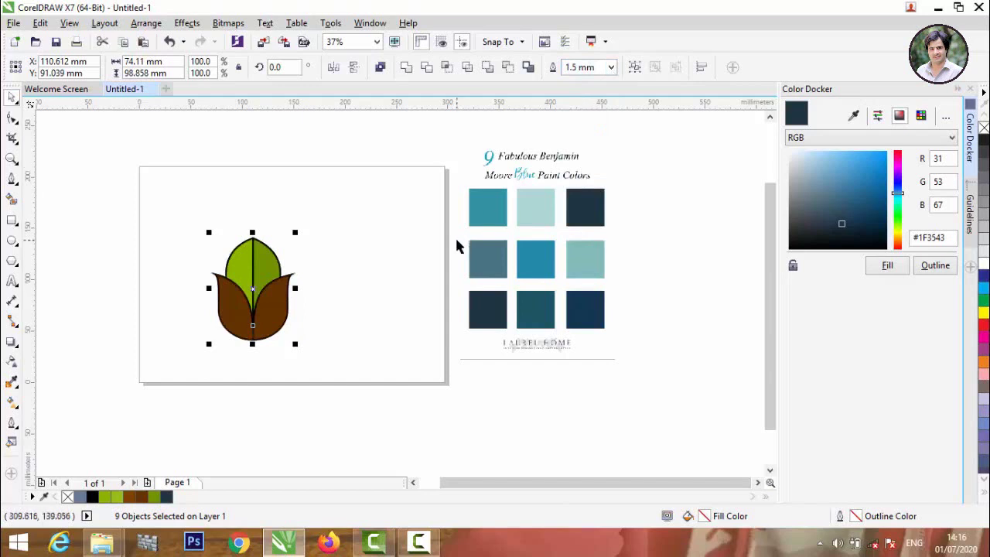
left_click(610, 68)
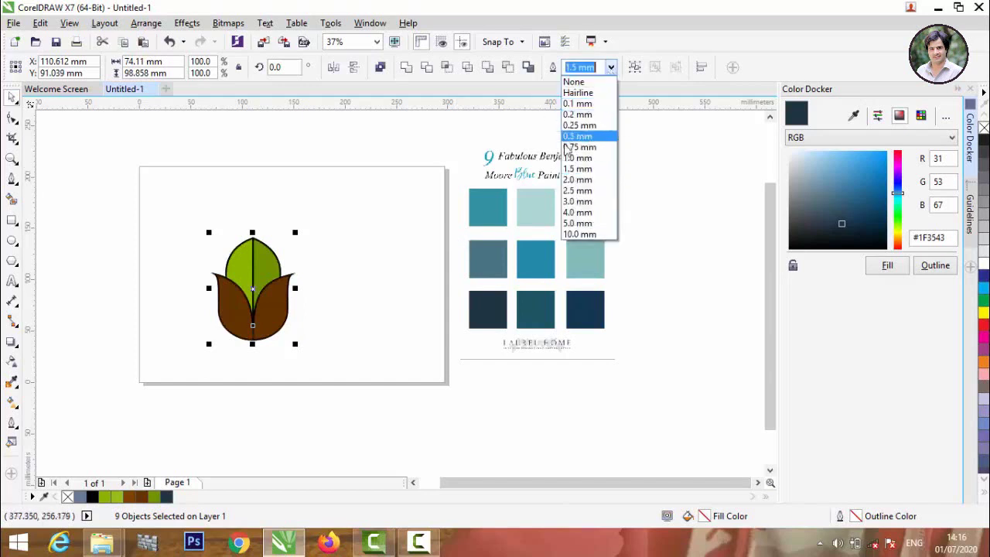
left_click(576, 158)
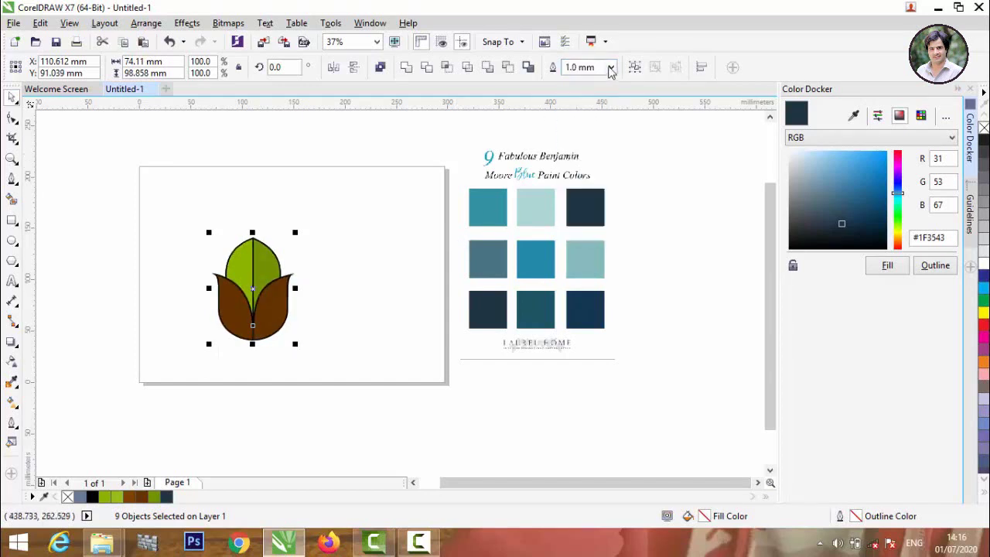
left_click(611, 68)
left_click(578, 168)
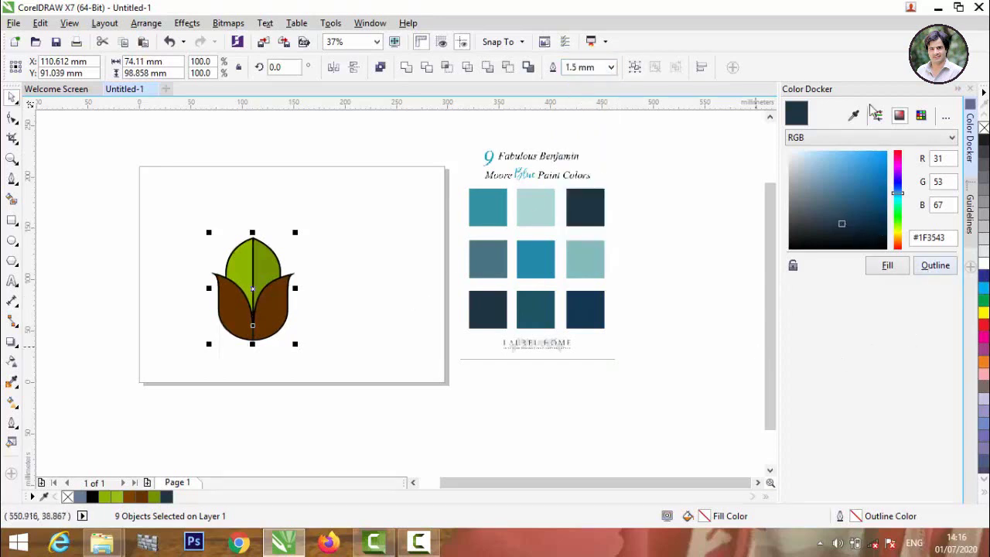
- Apply dark navy #1F3543 sampled from the blue paint palette as the outline color of the whole graphic, deselect it and check the outlines
left_click(853, 115)
left_click(585, 221)
left_click(935, 266)
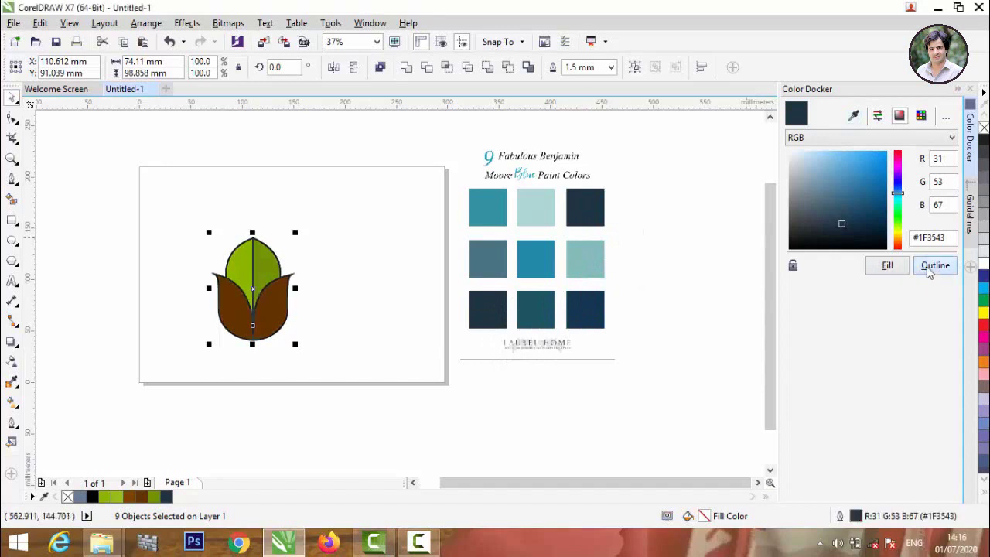
left_click(357, 293)
scroll(245, 325, "up", 3)
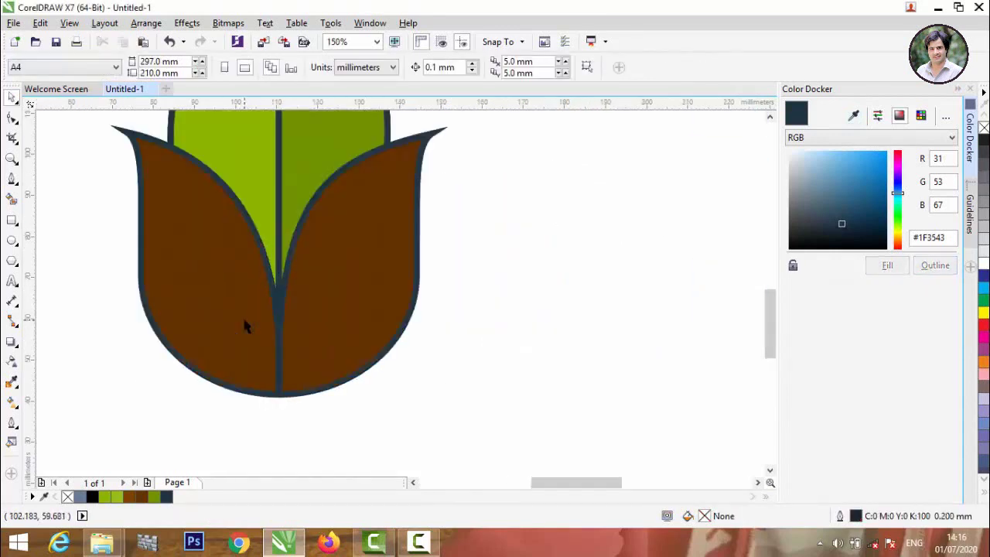
scroll(245, 325, "down", 3)
scroll(229, 296, "up", 1)
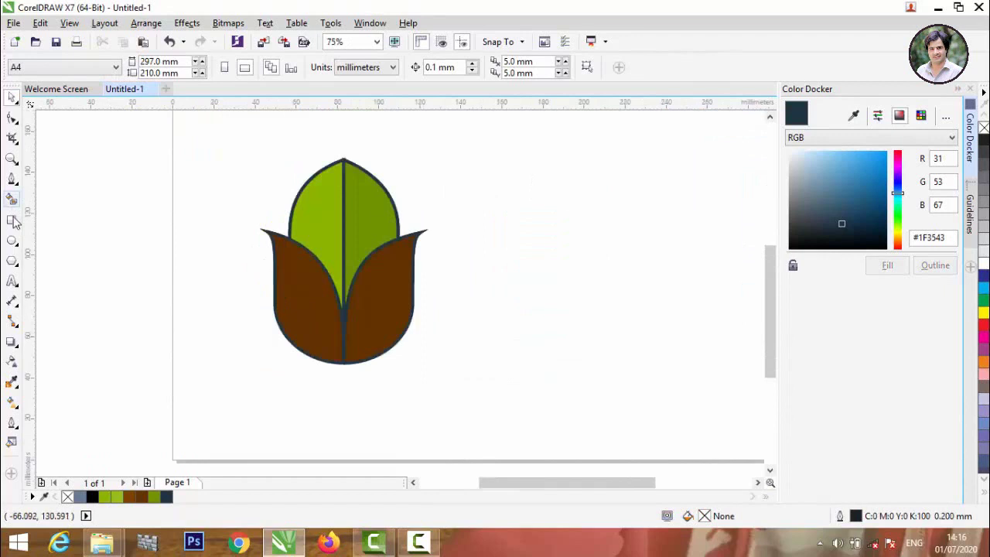
- Add the artistic text GROW PISTA just below the graphic
left_click(11, 281)
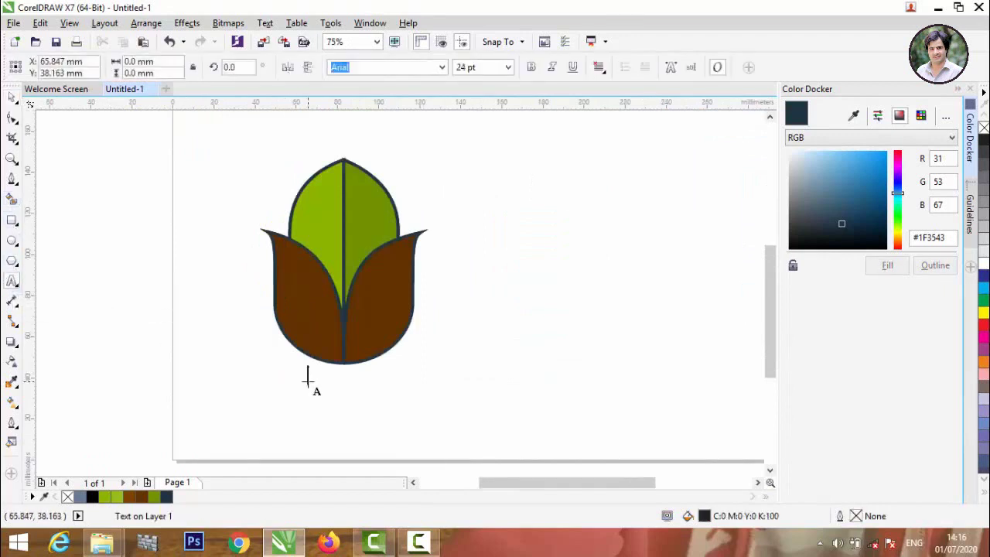
left_click(307, 378)
type("GROW PISTA")
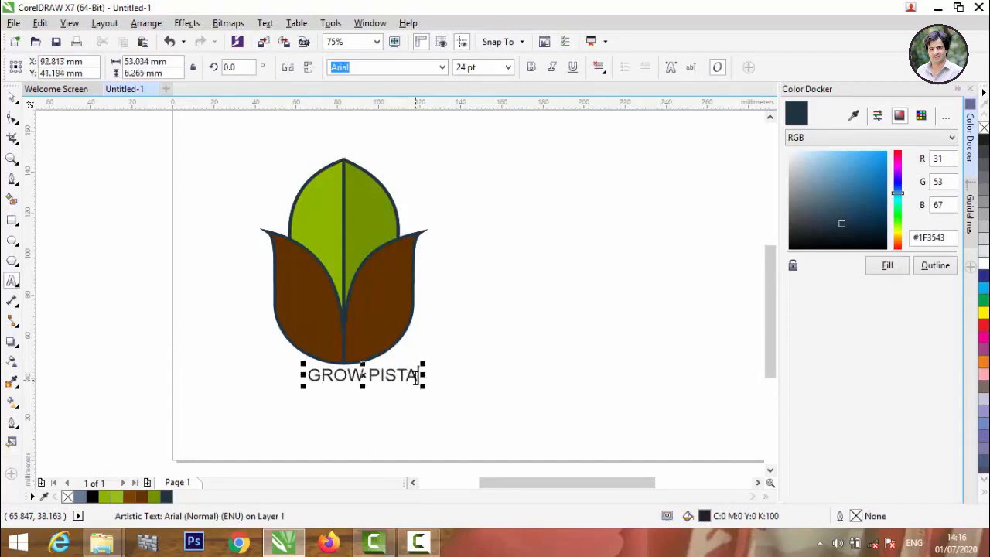
- Set the GROW PISTA text's font to Arial Rounded MT Bold and enlarge the text to about 98 mm wide, centered under the graphic
left_click_drag(416, 376, 306, 377)
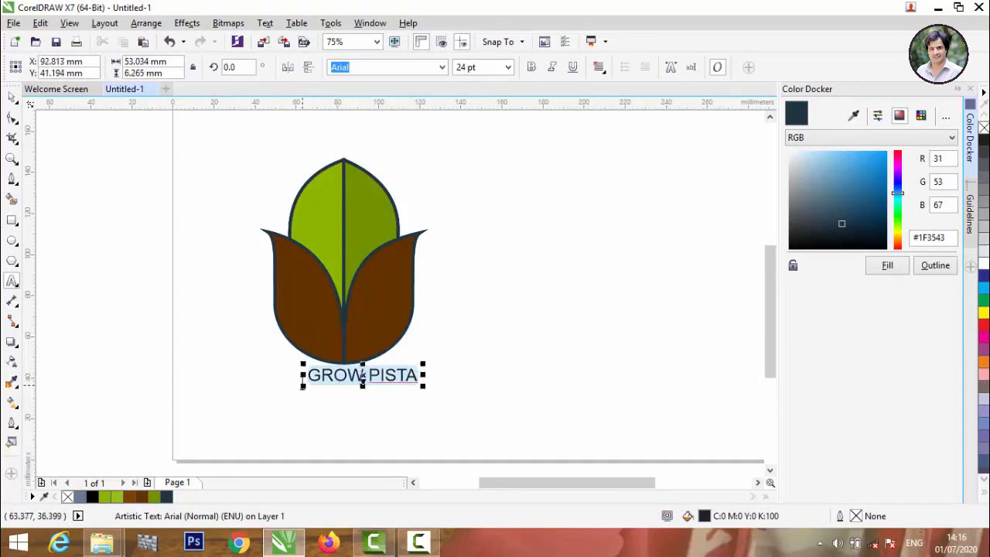
left_click(441, 67)
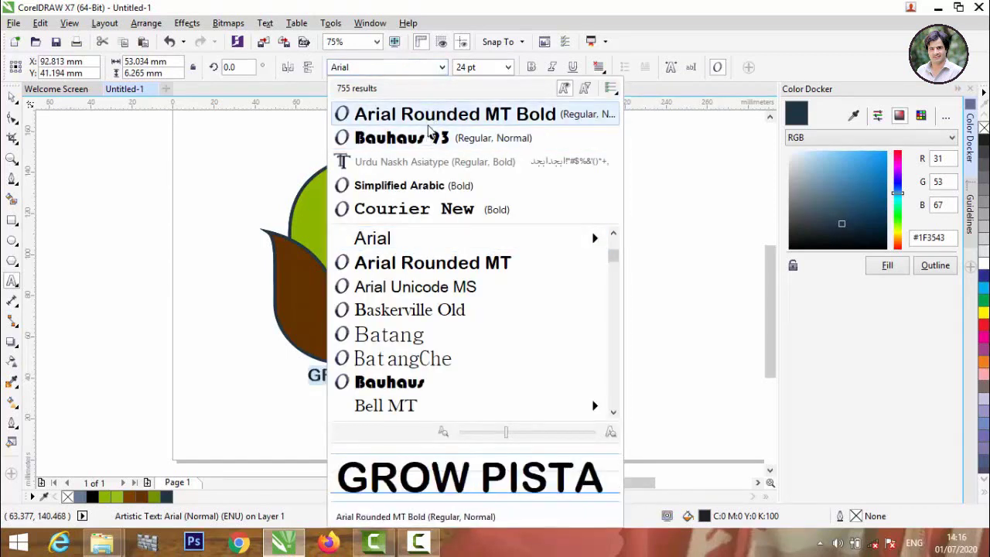
left_click(429, 127)
left_click(13, 102)
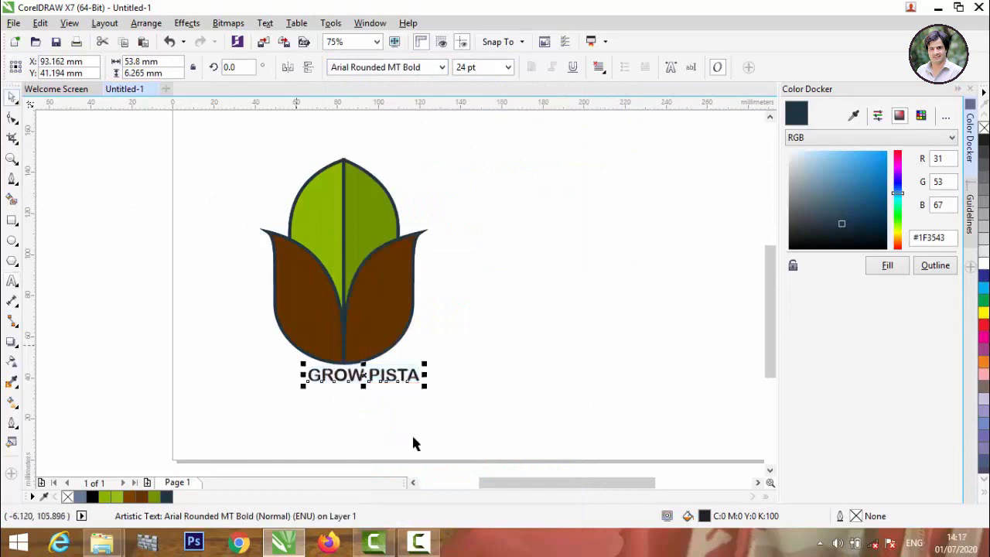
left_click_drag(424, 385, 447, 405)
- Fill all characters of the GROW PISTA text with dark navy #1F3543 and deselect the text
double_click(438, 399)
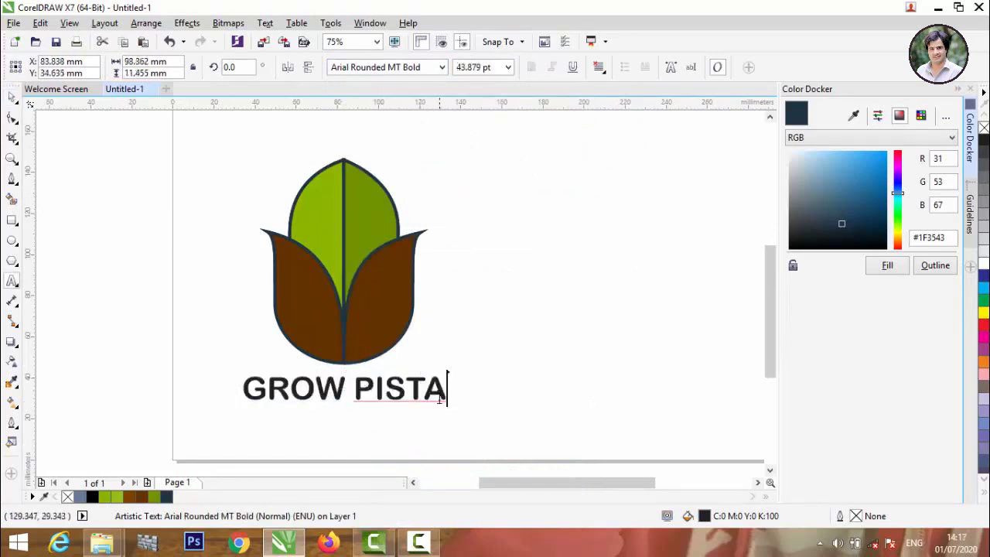
key("shift+Left")
key("shift+Left")
key("shift+Left")
key("shift+Left")
key("shift+Left")
key("shift+Left")
key("shift+Left")
key("shift+Left")
key("shift+Left")
key("shift+Left")
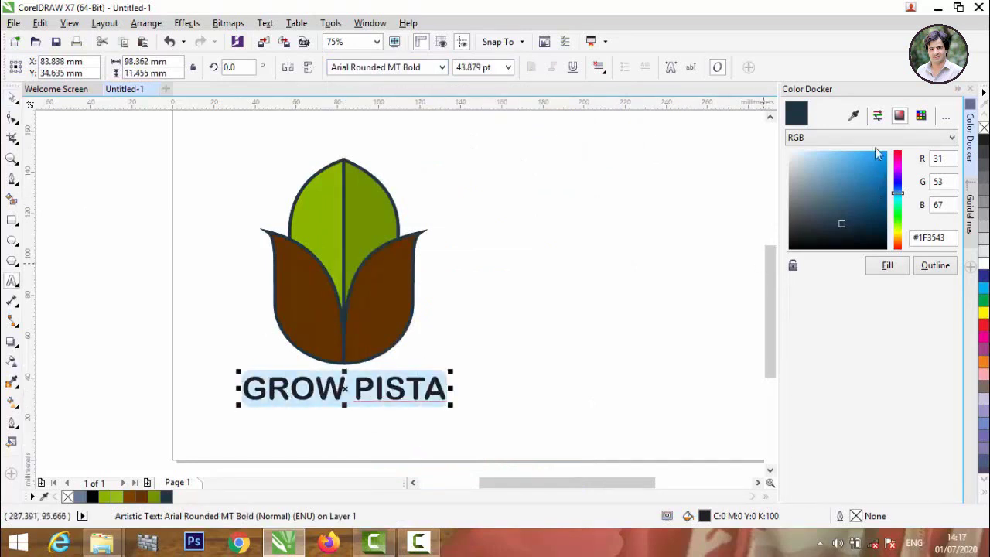
left_click(855, 116)
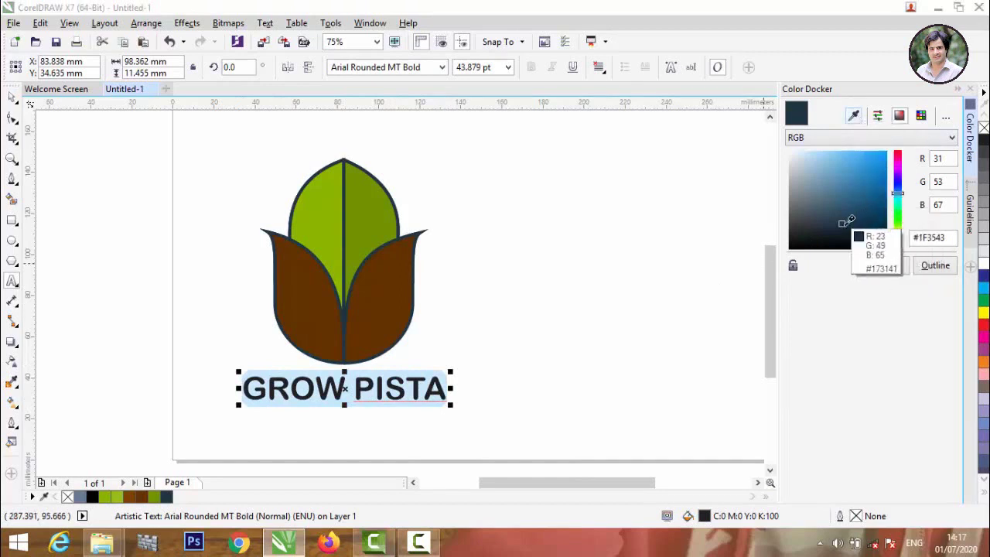
left_click(795, 111)
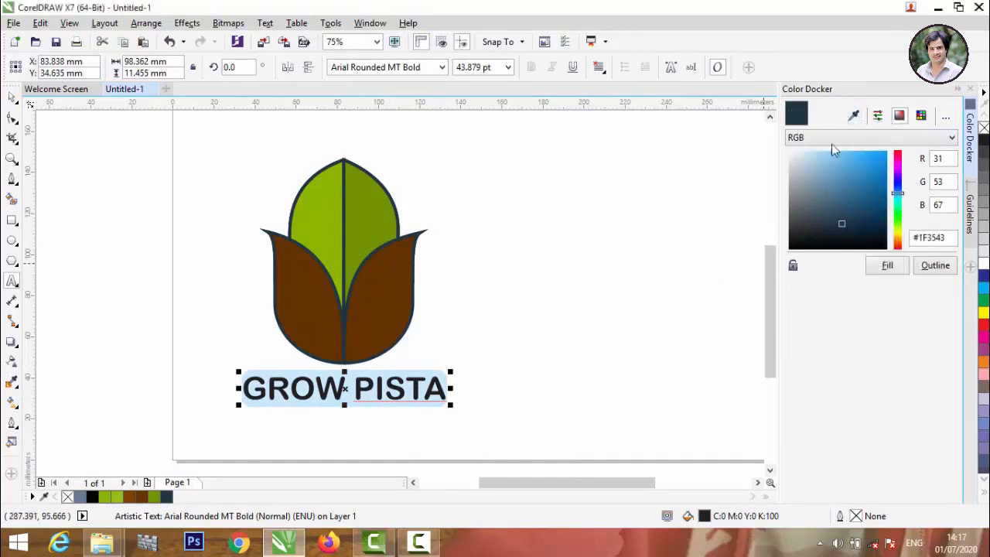
left_click(897, 267)
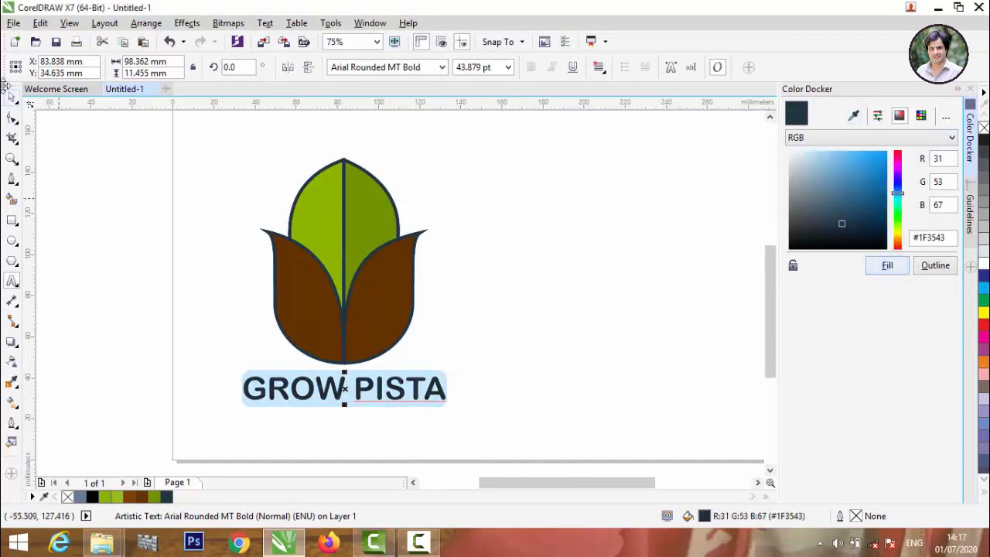
left_click(11, 98)
left_click(254, 255)
- Select the graphic together with the GROW PISTA text and group them
scroll(255, 255, "down", 2)
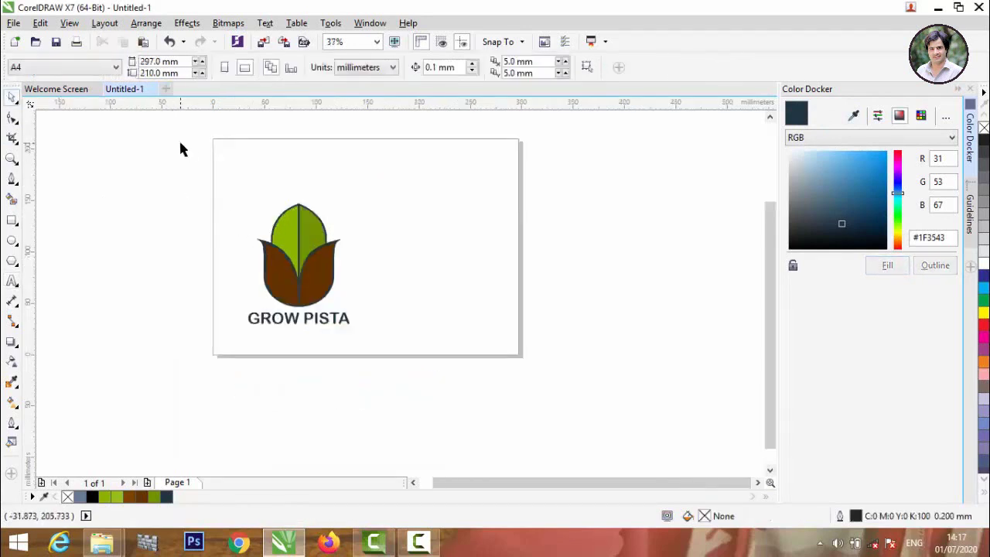
left_click_drag(181, 143, 462, 419)
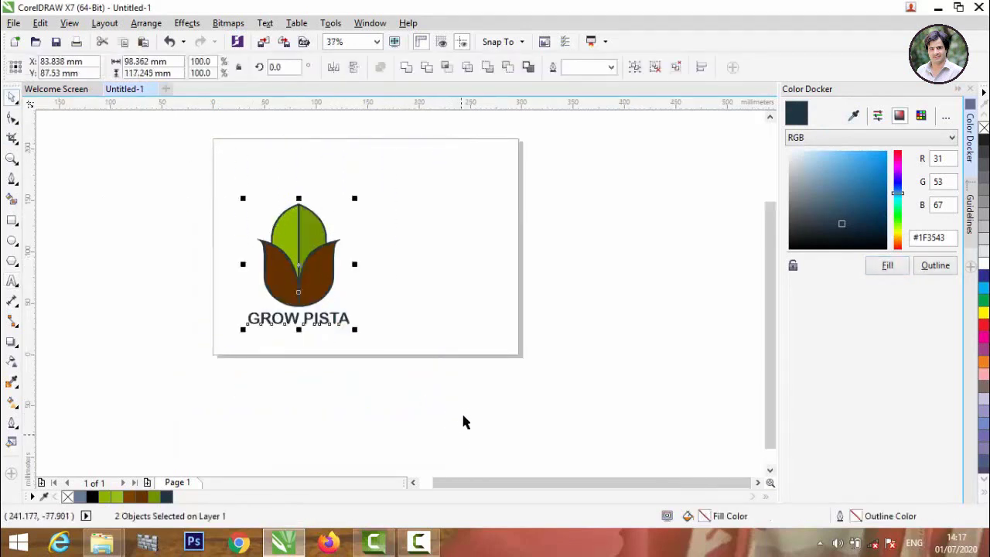
left_click(634, 69)
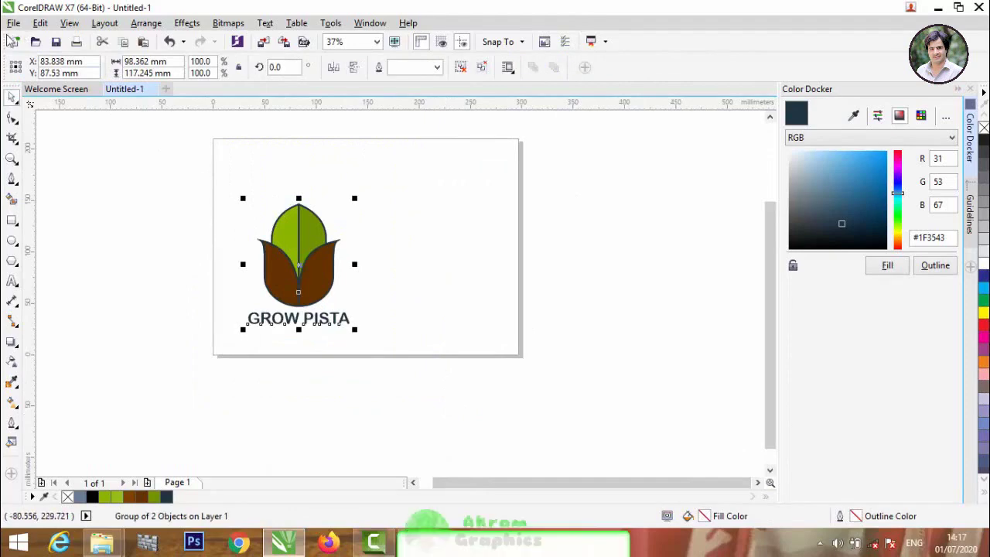
- Export only the selected logo group to the Desktop as the PNG file Untitled-1 with a transparent background
left_click(13, 22)
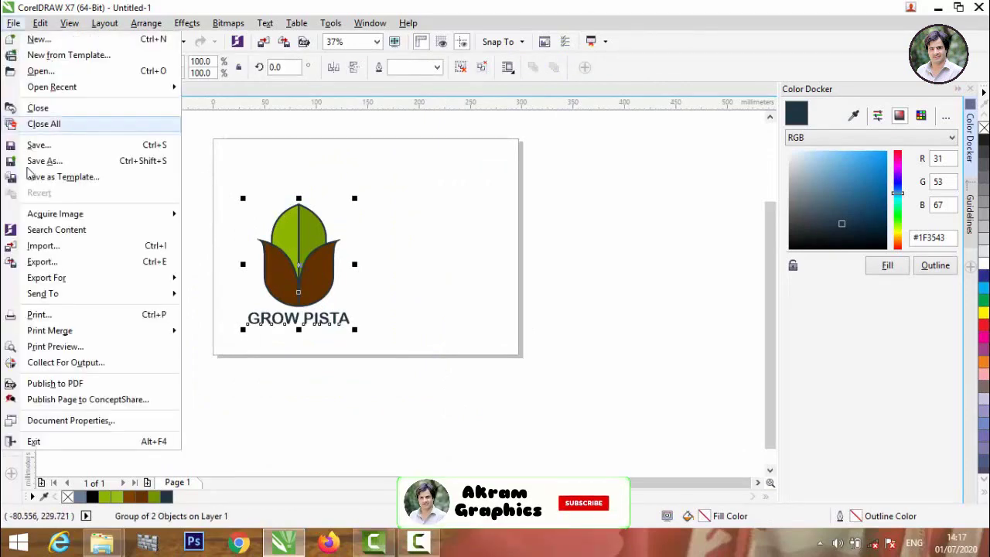
left_click(45, 262)
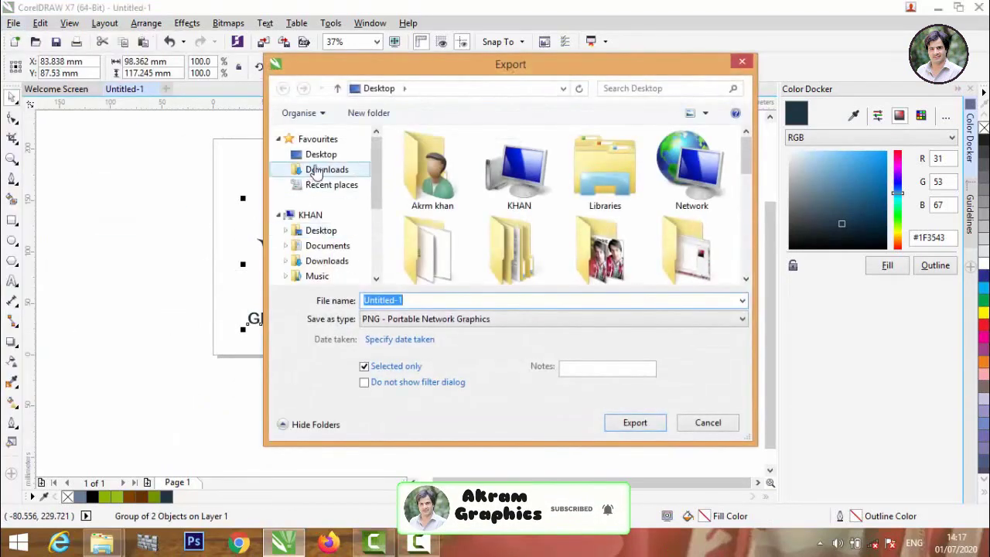
left_click(320, 154)
left_click(632, 422)
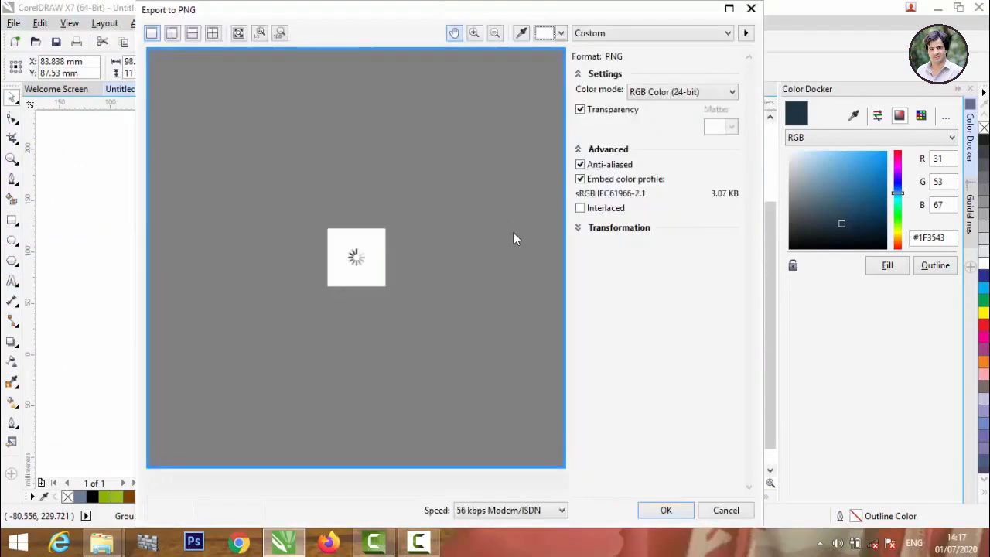
left_click(665, 511)
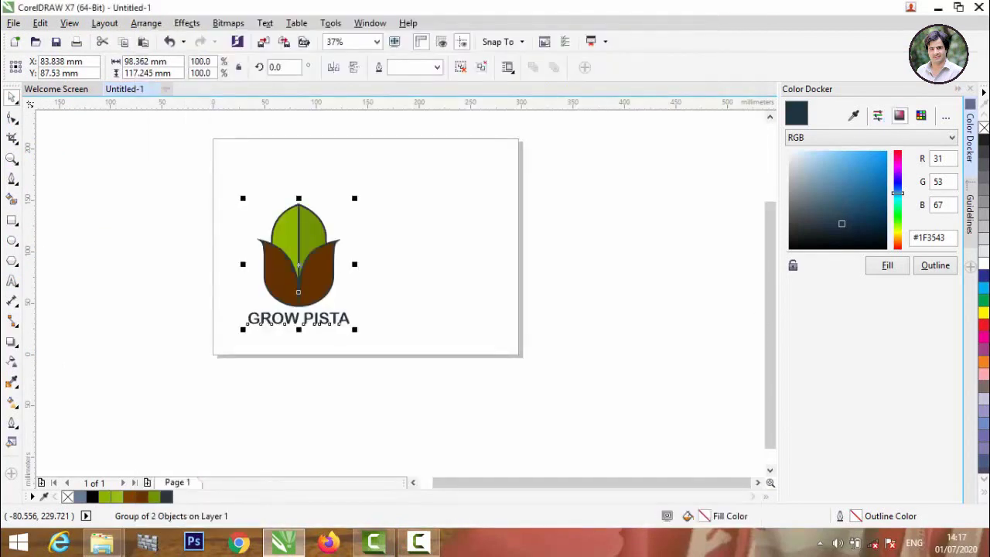
- Switch to Photoshop, open the mockup file 01 Logo Mockup - by PuneDesign, and open its Placeholder smart object for editing
left_click(934, 8)
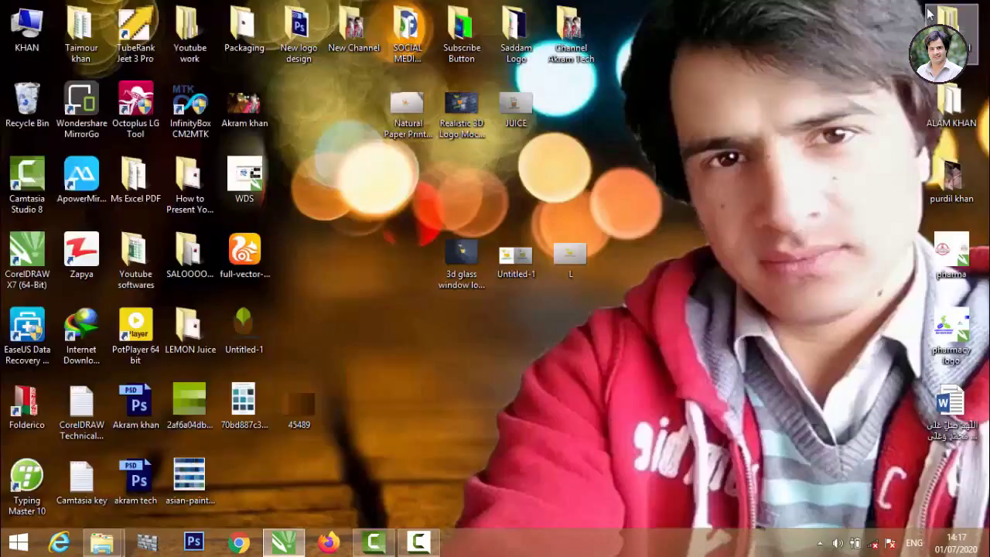
left_click(193, 542)
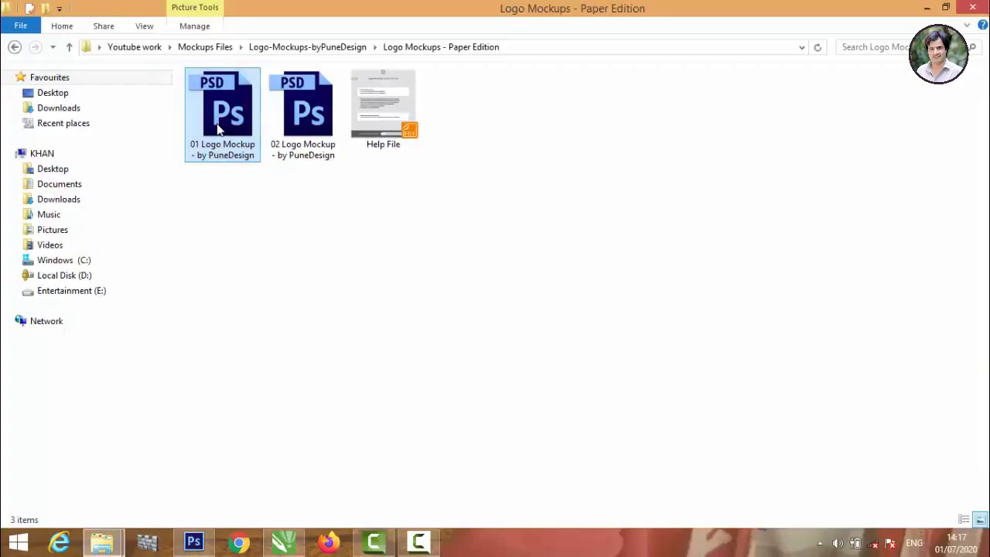
left_click_drag(222, 116, 332, 305)
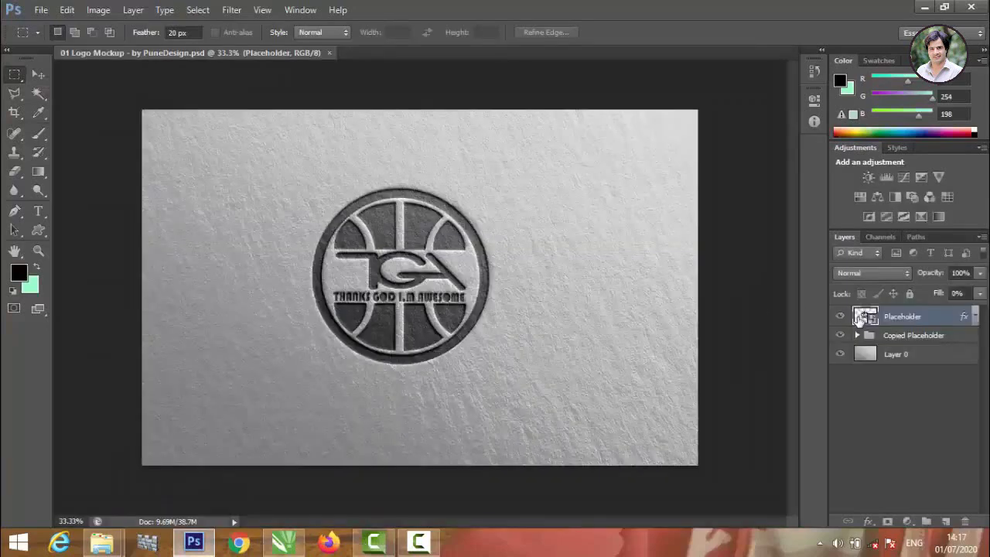
double_click(863, 317)
left_click(495, 234)
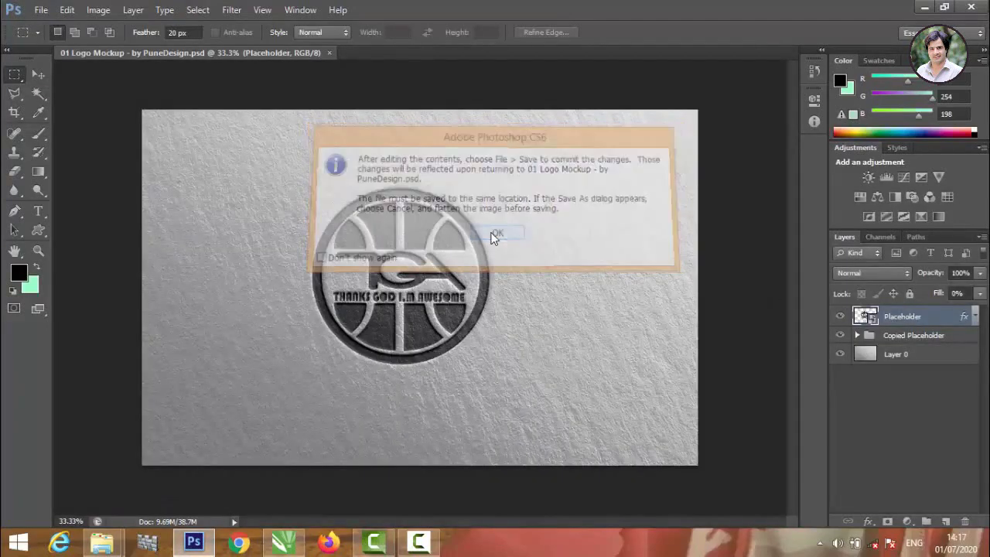
- Place the Untitled-1 logo from the Desktop into the smart object, scaled to about 226% by 212% and rotated about 17° clockwise
left_click(926, 7)
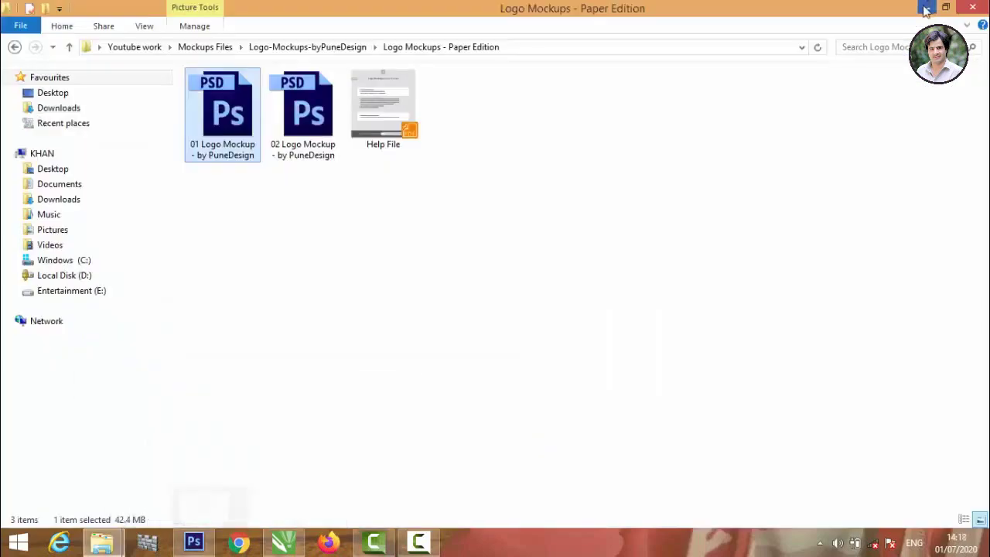
left_click(925, 7)
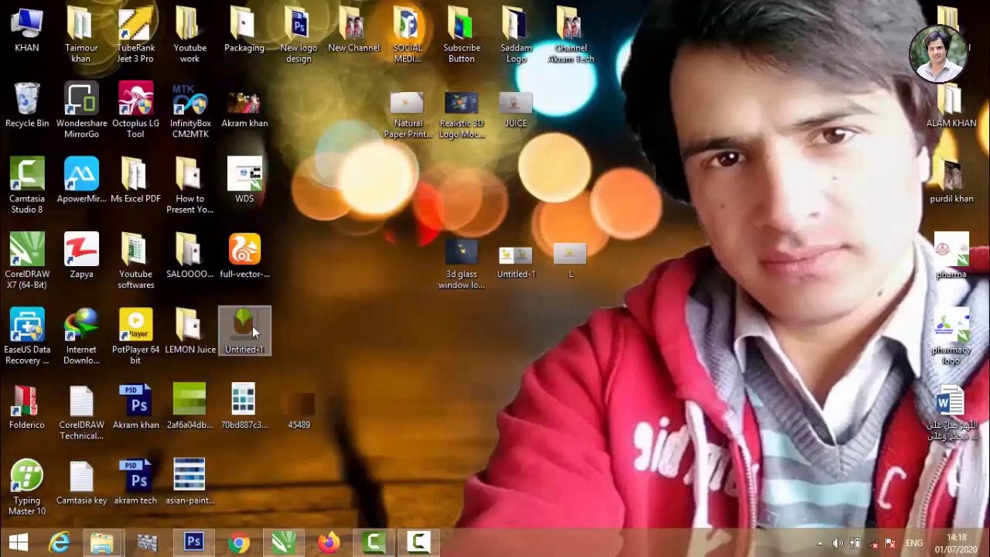
left_click_drag(252, 327, 570, 187)
left_click_drag(572, 190, 572, 178)
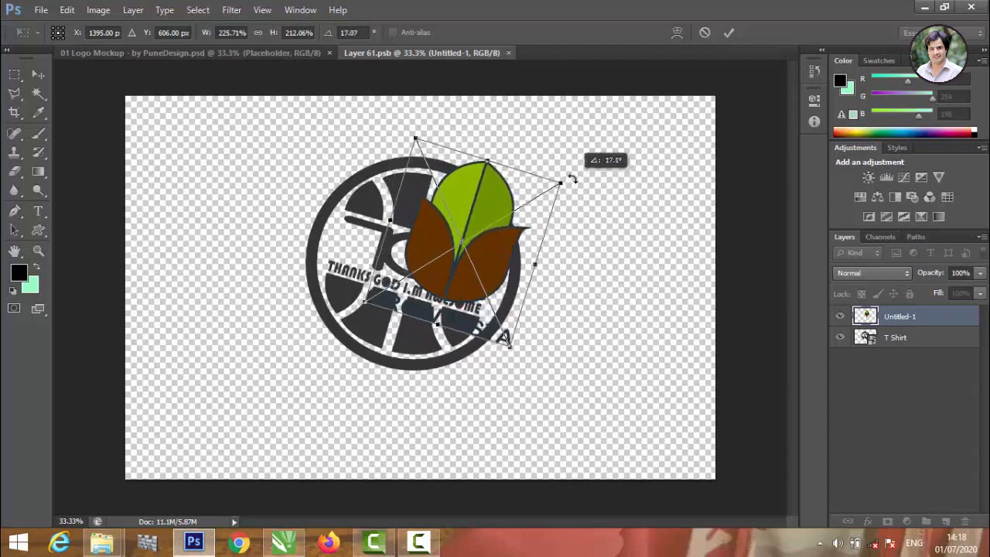
left_click(727, 33)
- Delete the T Shirt layer holding the old circular logo from the smart object
left_click(897, 337)
right_click(897, 337)
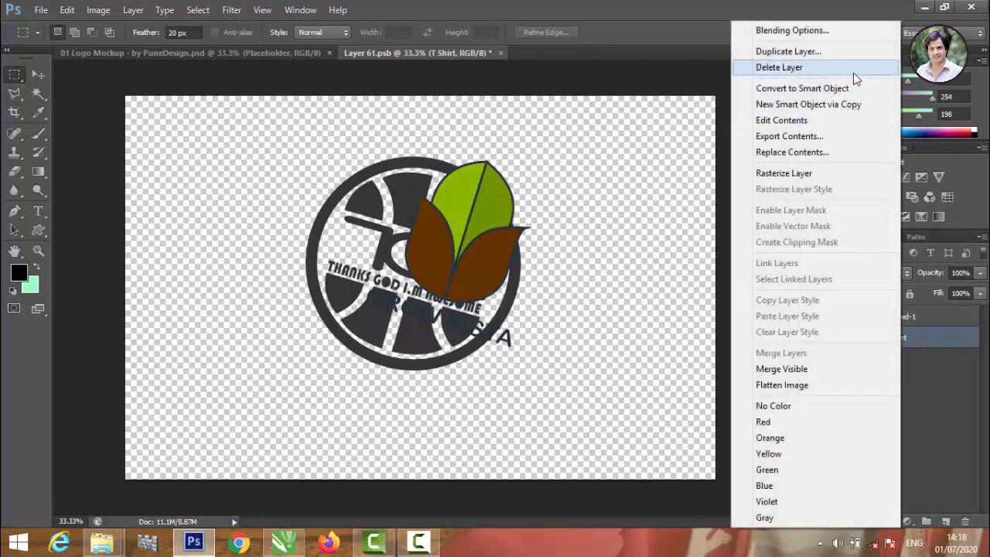
left_click(850, 71)
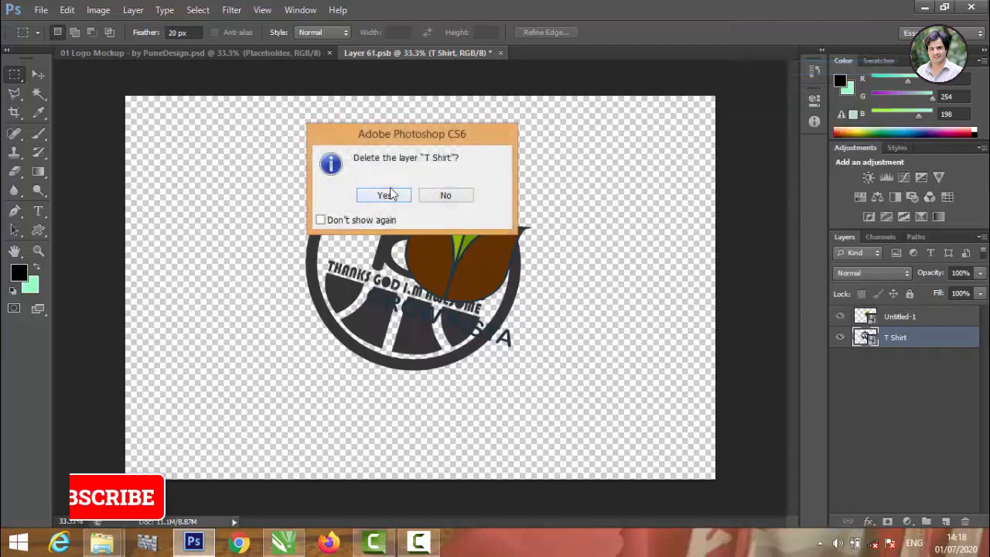
left_click(387, 194)
- Move the GROW PISTA logo left on the canvas and enlarge it to about 29 cm wide by 33 cm high
left_click(39, 74)
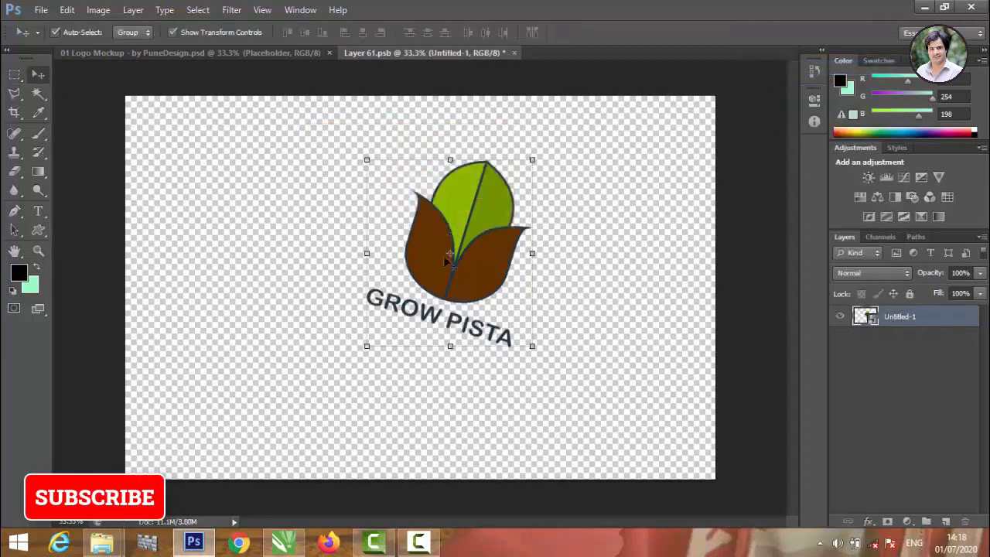
left_click_drag(447, 277, 350, 261)
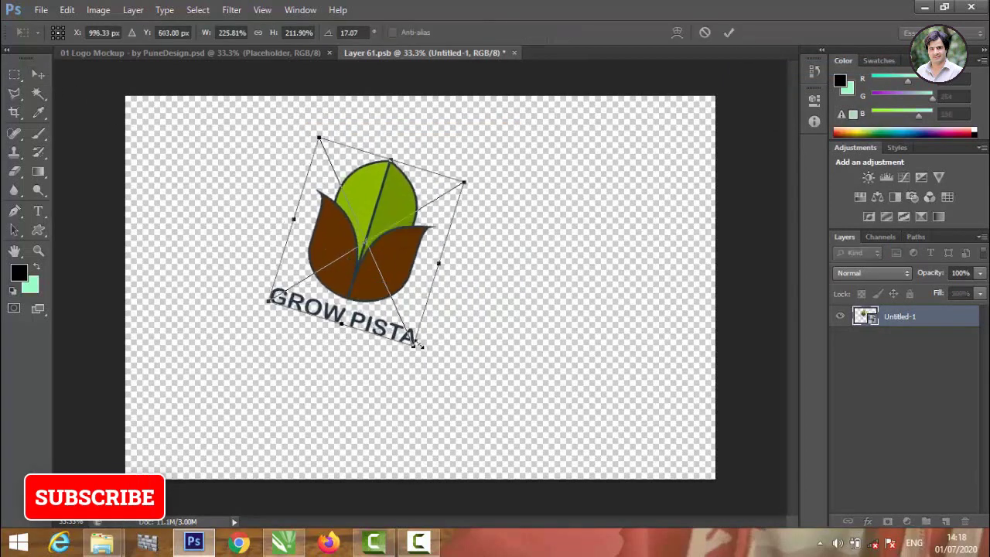
left_click_drag(418, 350, 473, 362)
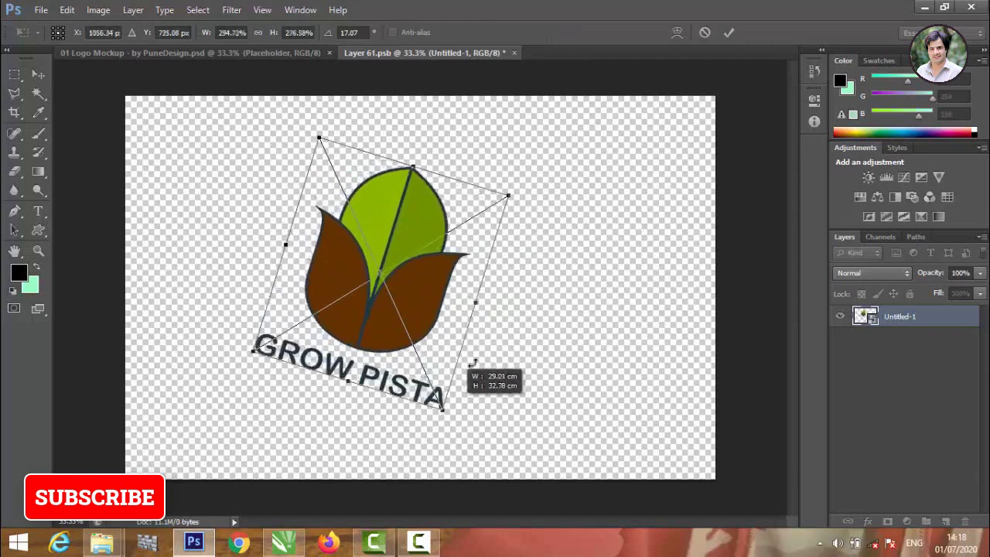
left_click(729, 34)
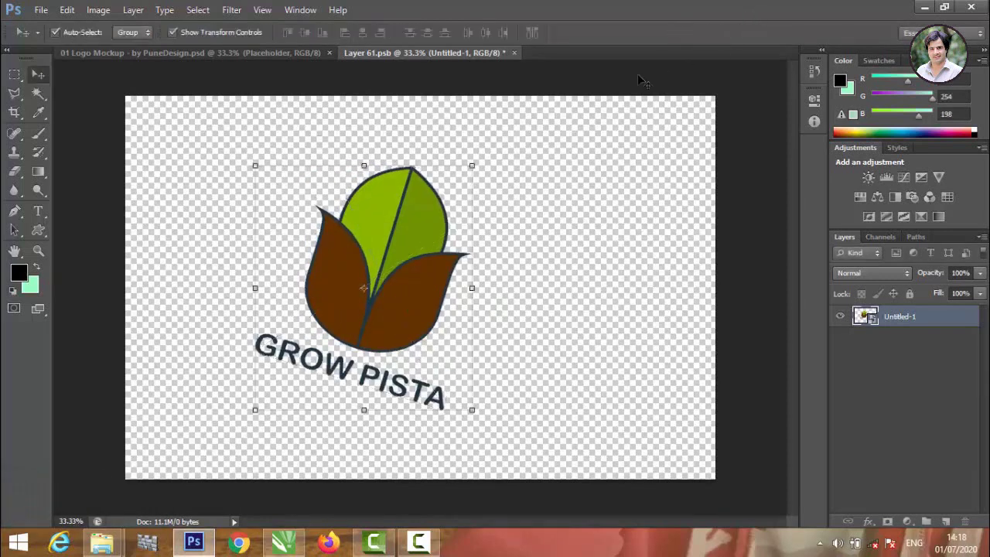
- Close the smart object document, saving its changes into the mockup, and deselect the Placeholder layer
left_click(513, 52)
left_click(384, 195)
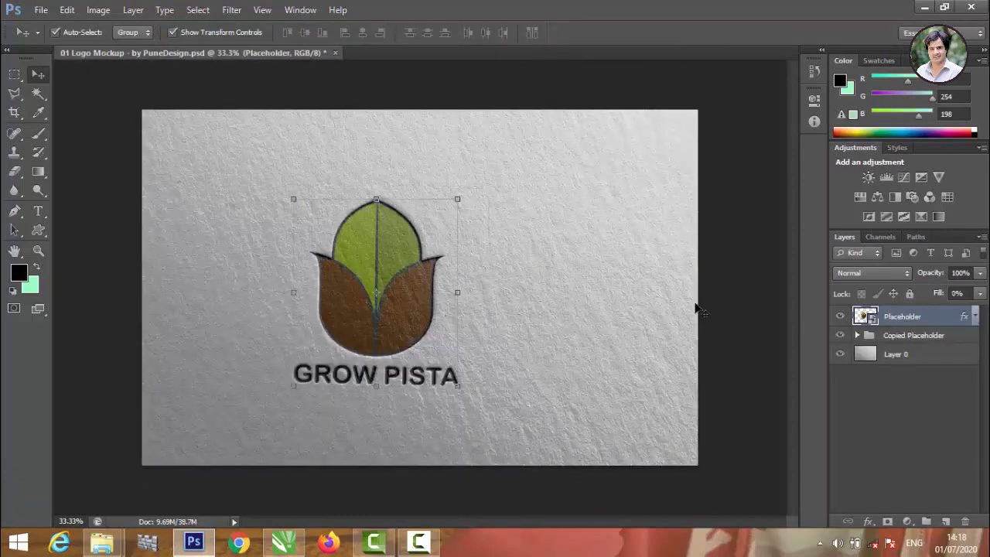
left_click(723, 261)
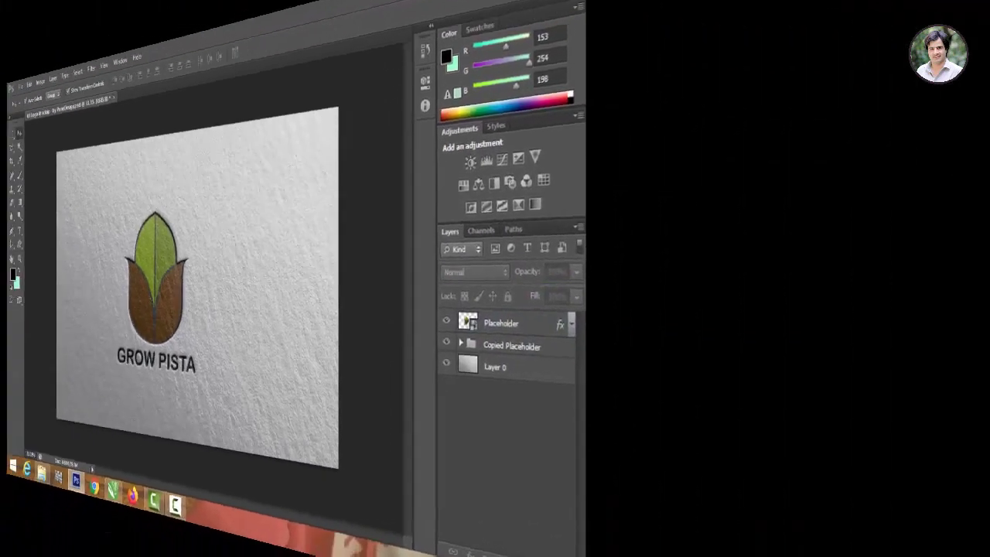